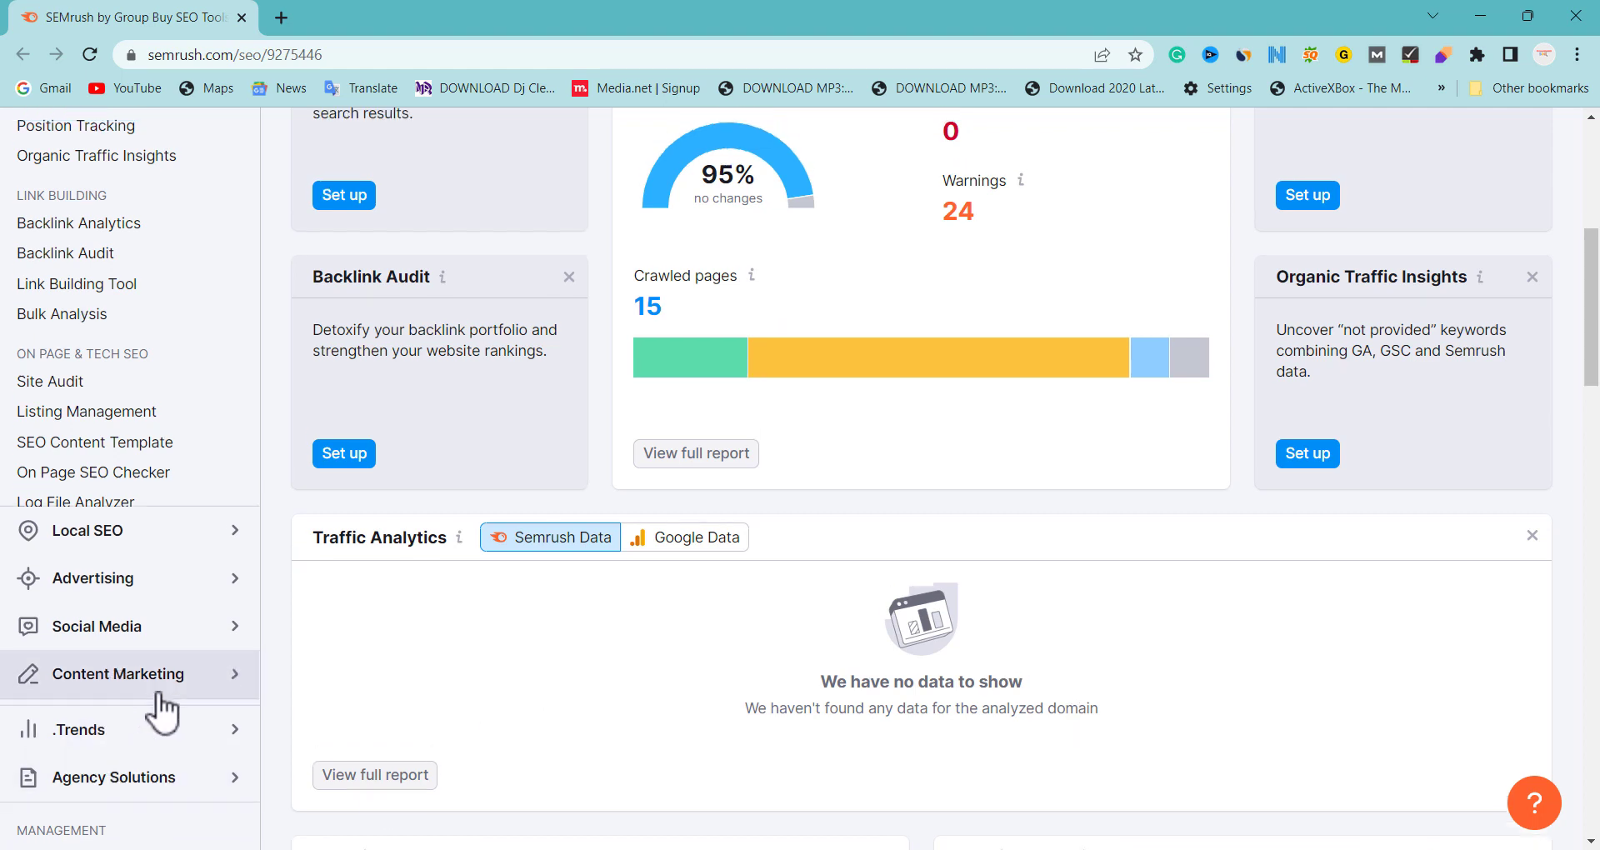
Open the SEO Writing Assistant from the content marketing tools and start a new text analysis document
click(155, 695)
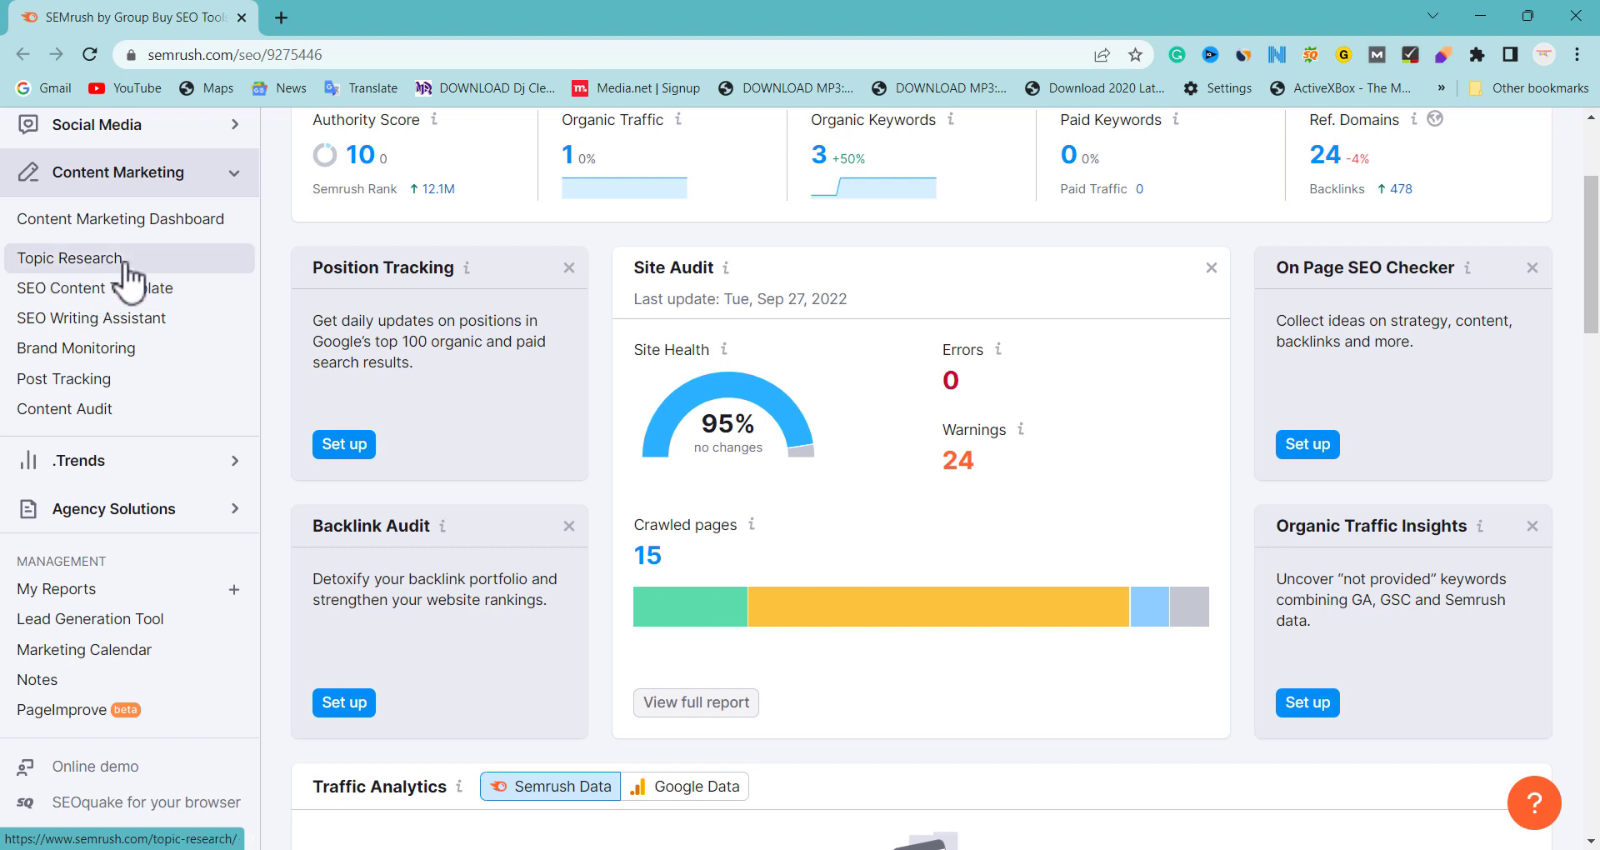
click(64, 321)
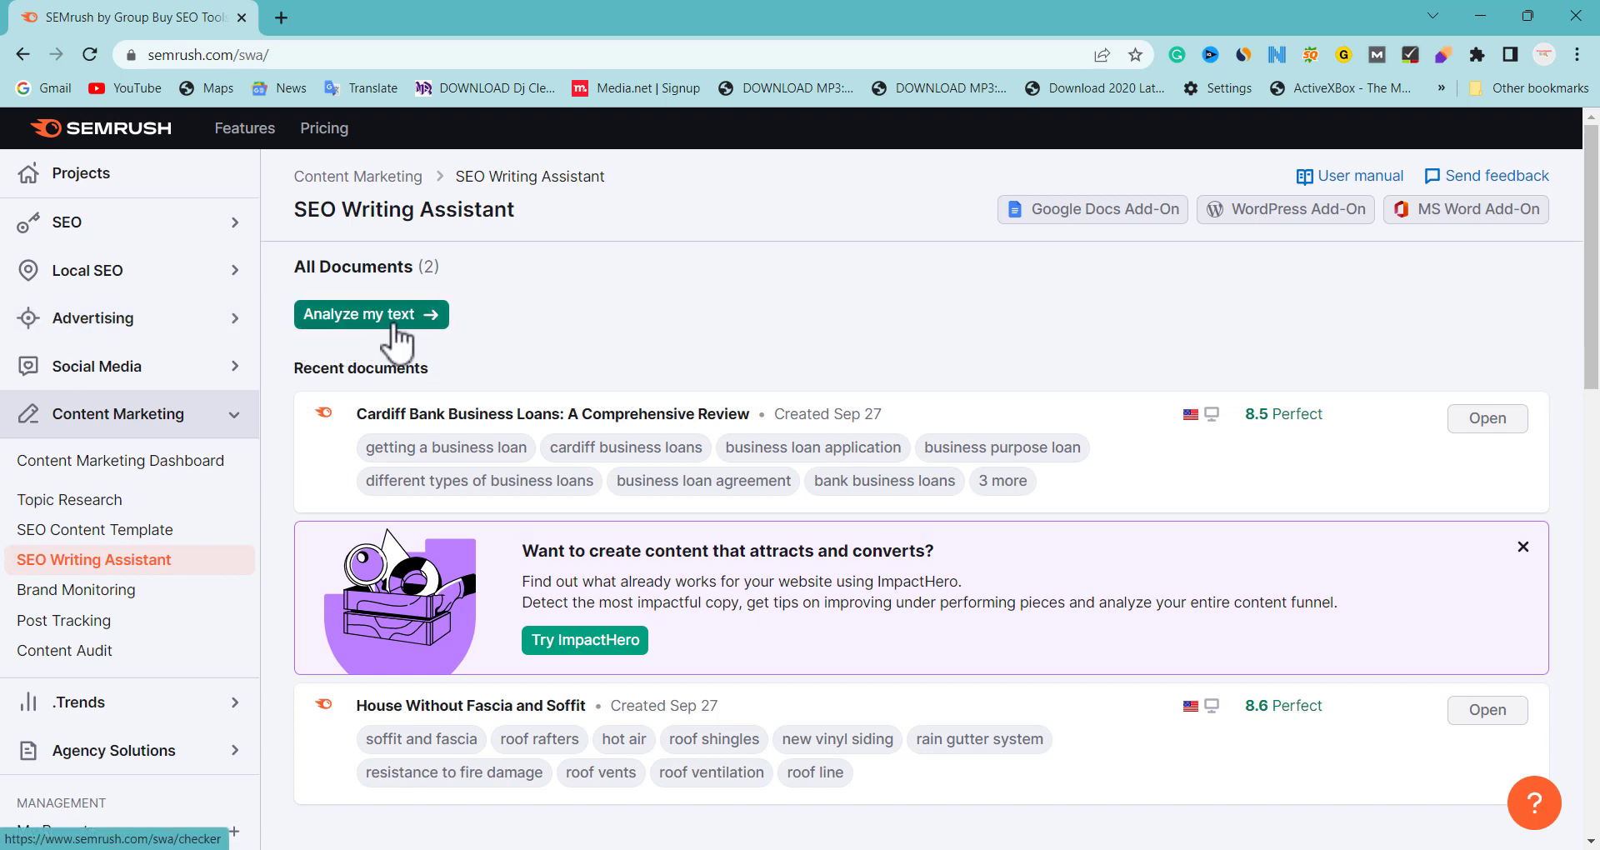
click(363, 316)
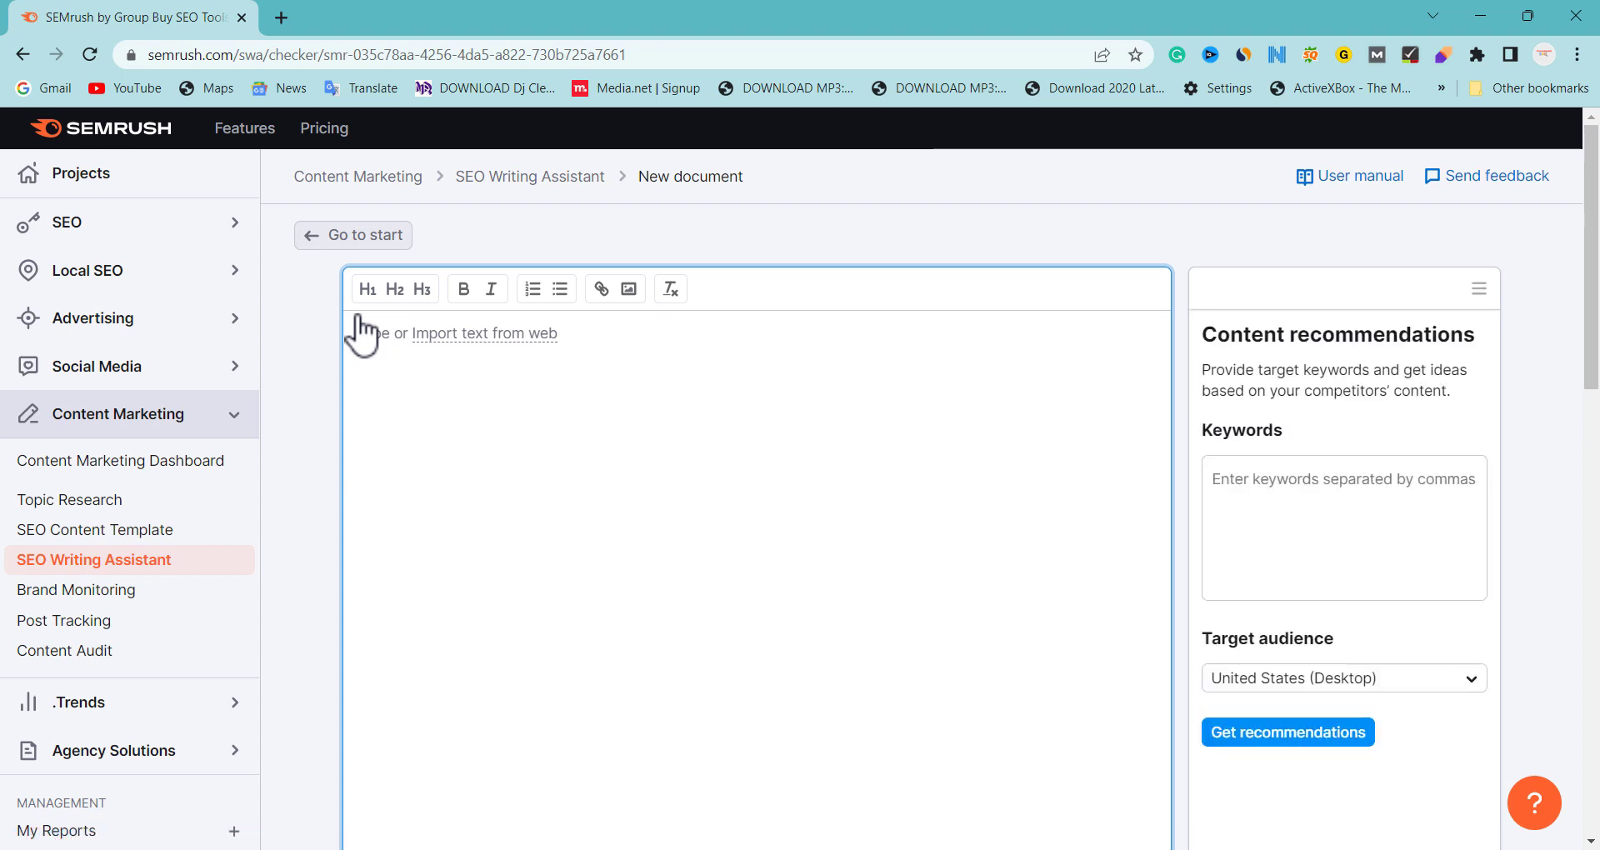
Open the yfage.com website in a new browser tab
click(283, 17)
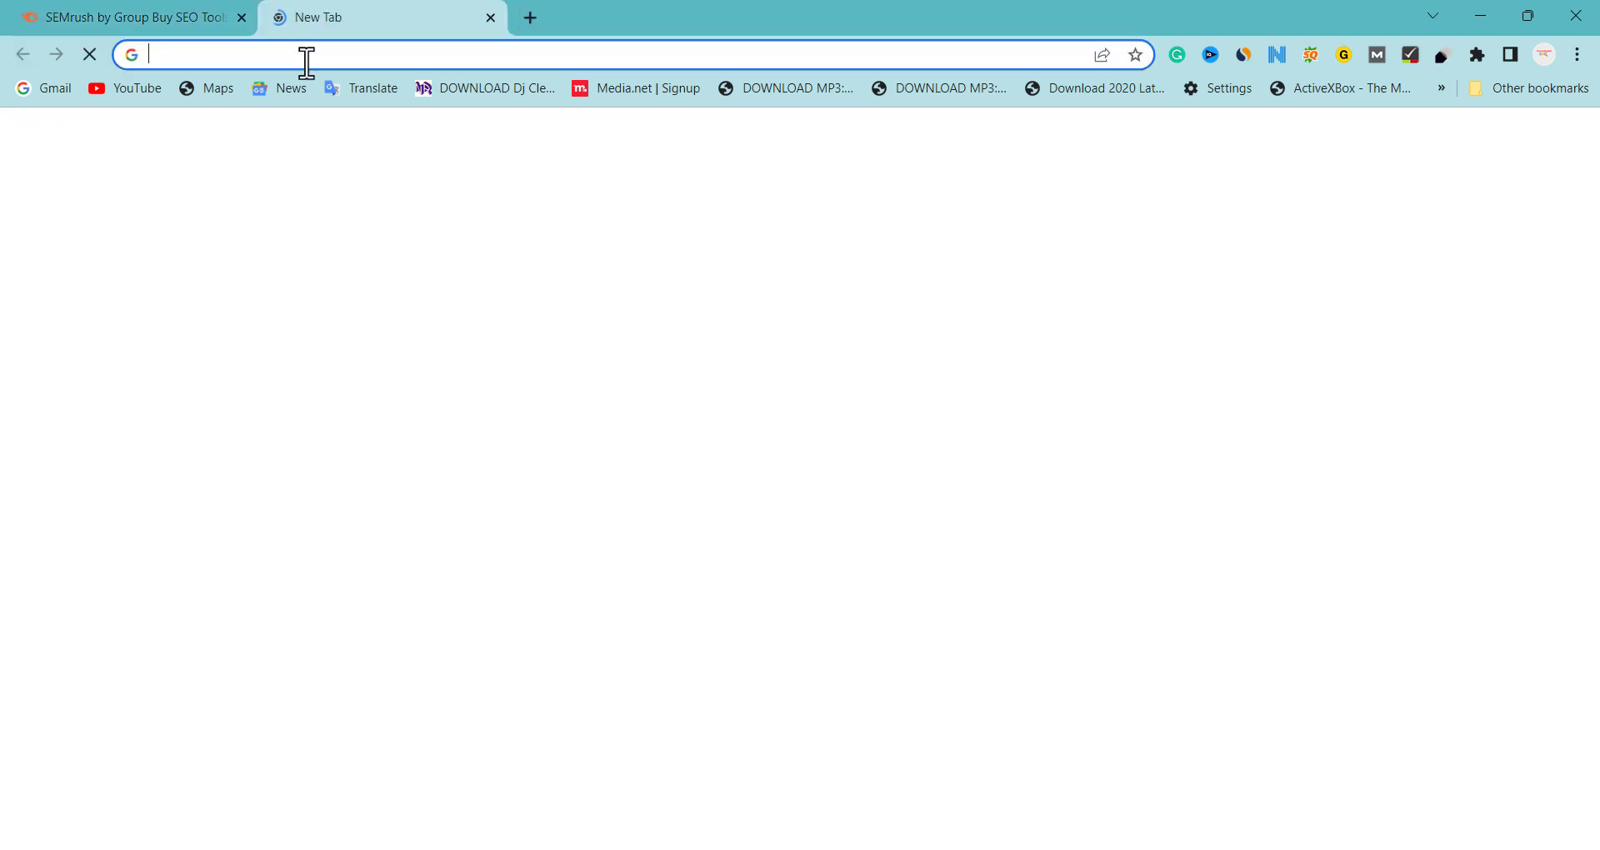
click(305, 62)
text(YF)
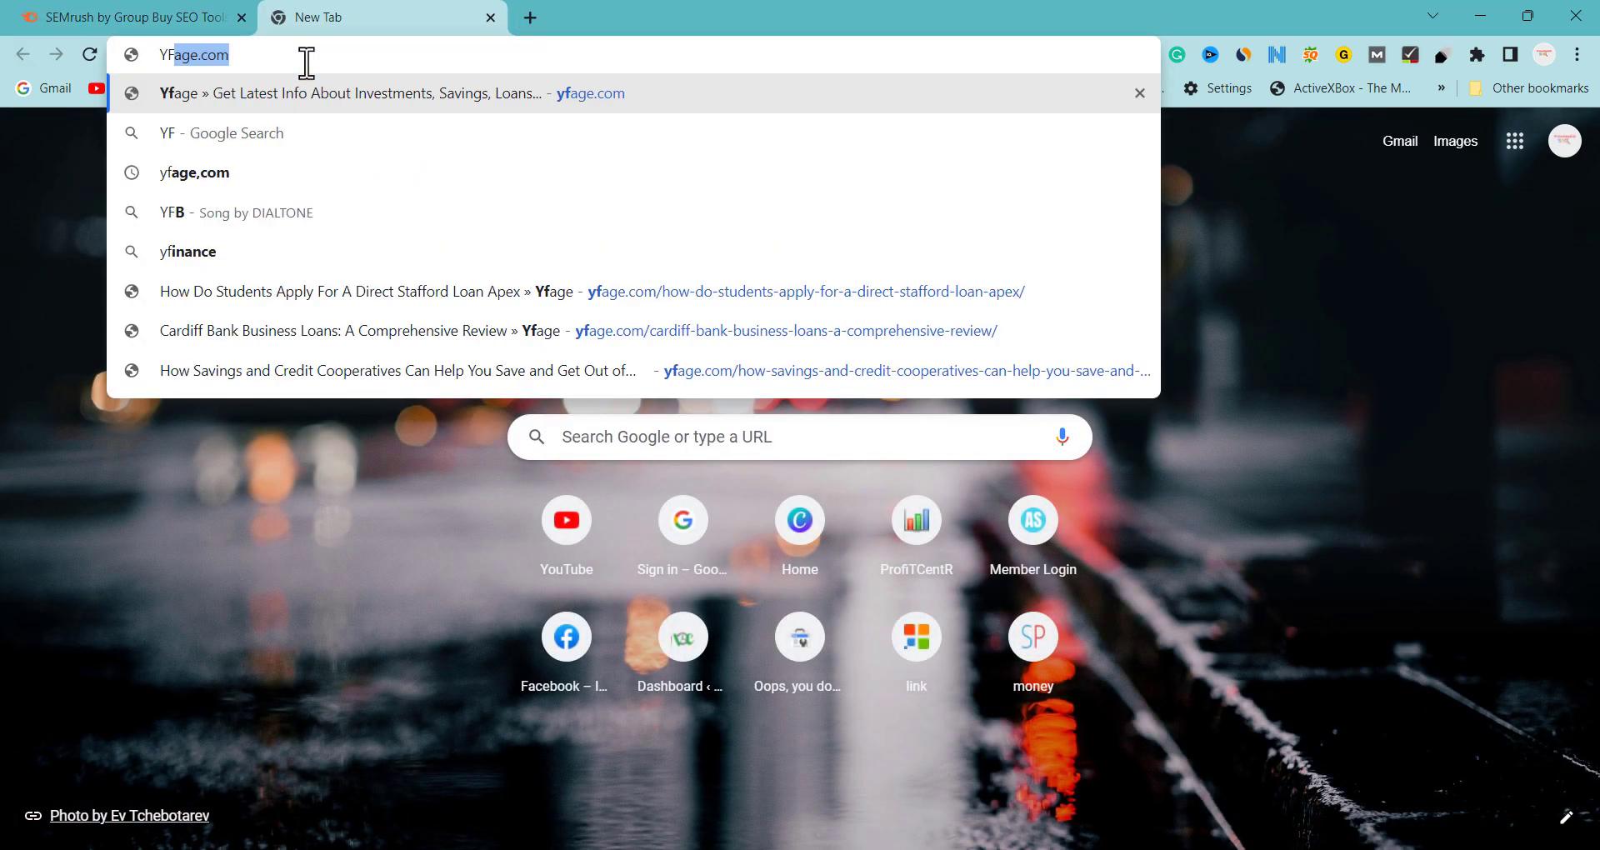
key(Return)
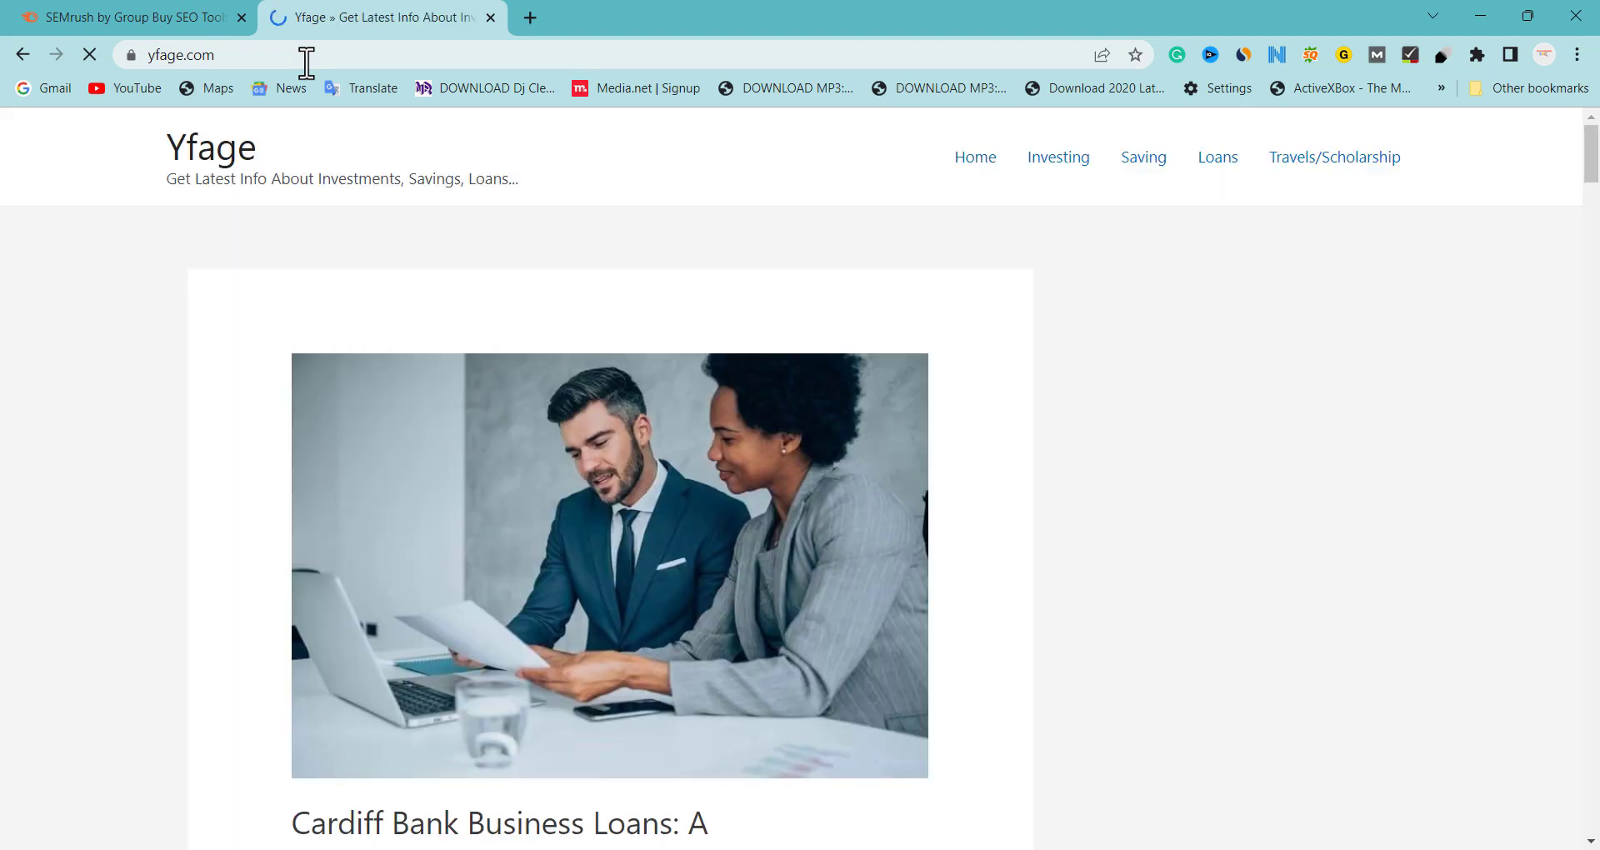
Open the article "How Do Students Apply For A Direct Stafford Loan Apex" and copy its URL
scroll(1522, 353, down, 15)
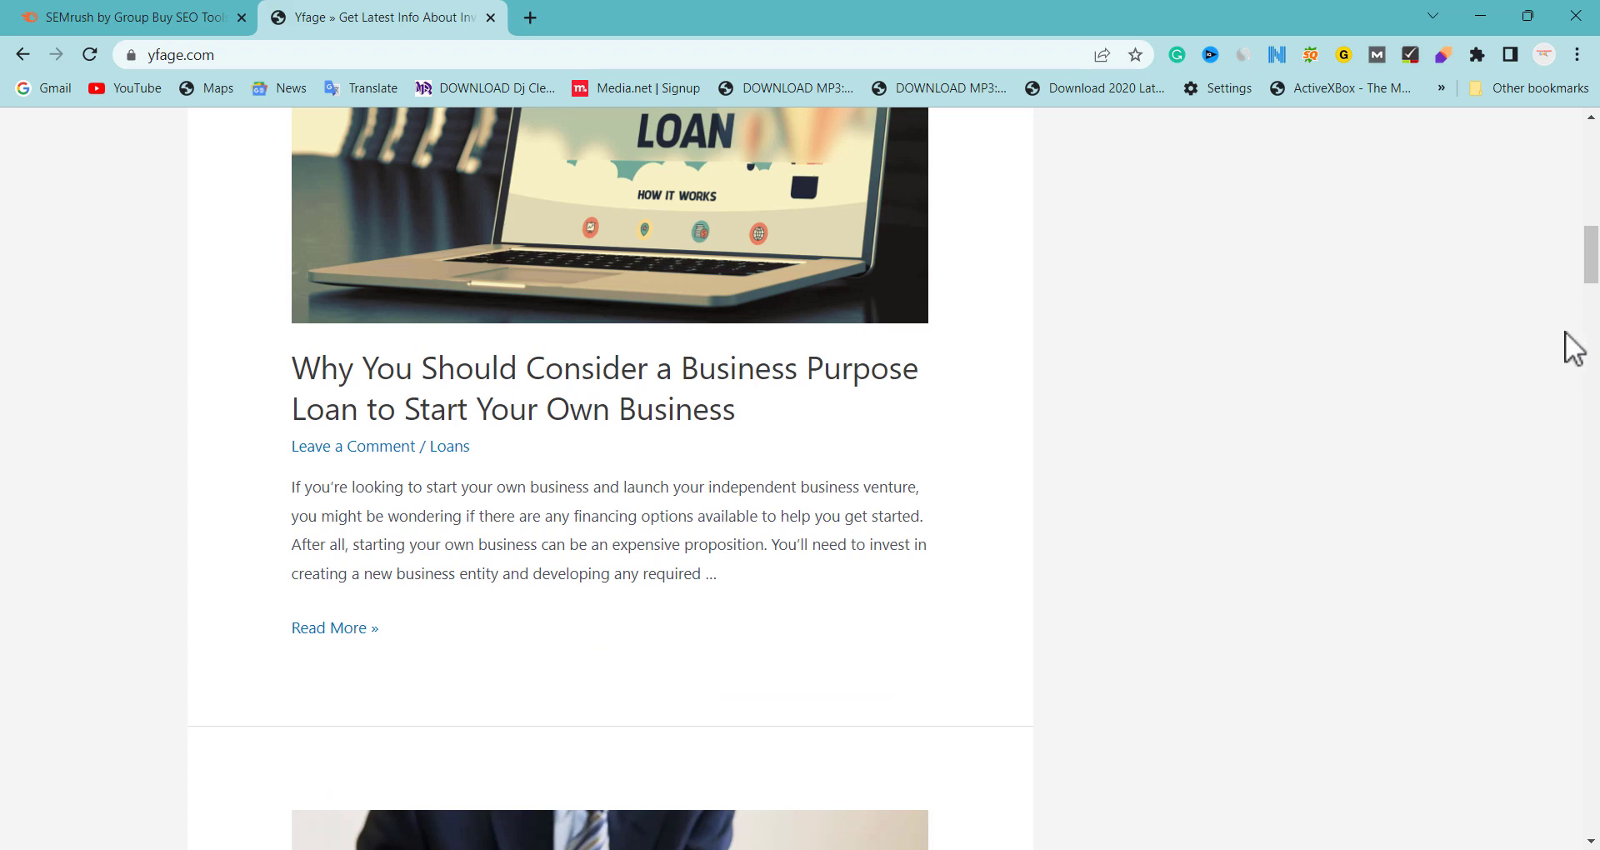
click(1592, 350)
scroll(1595, 340, down, 14)
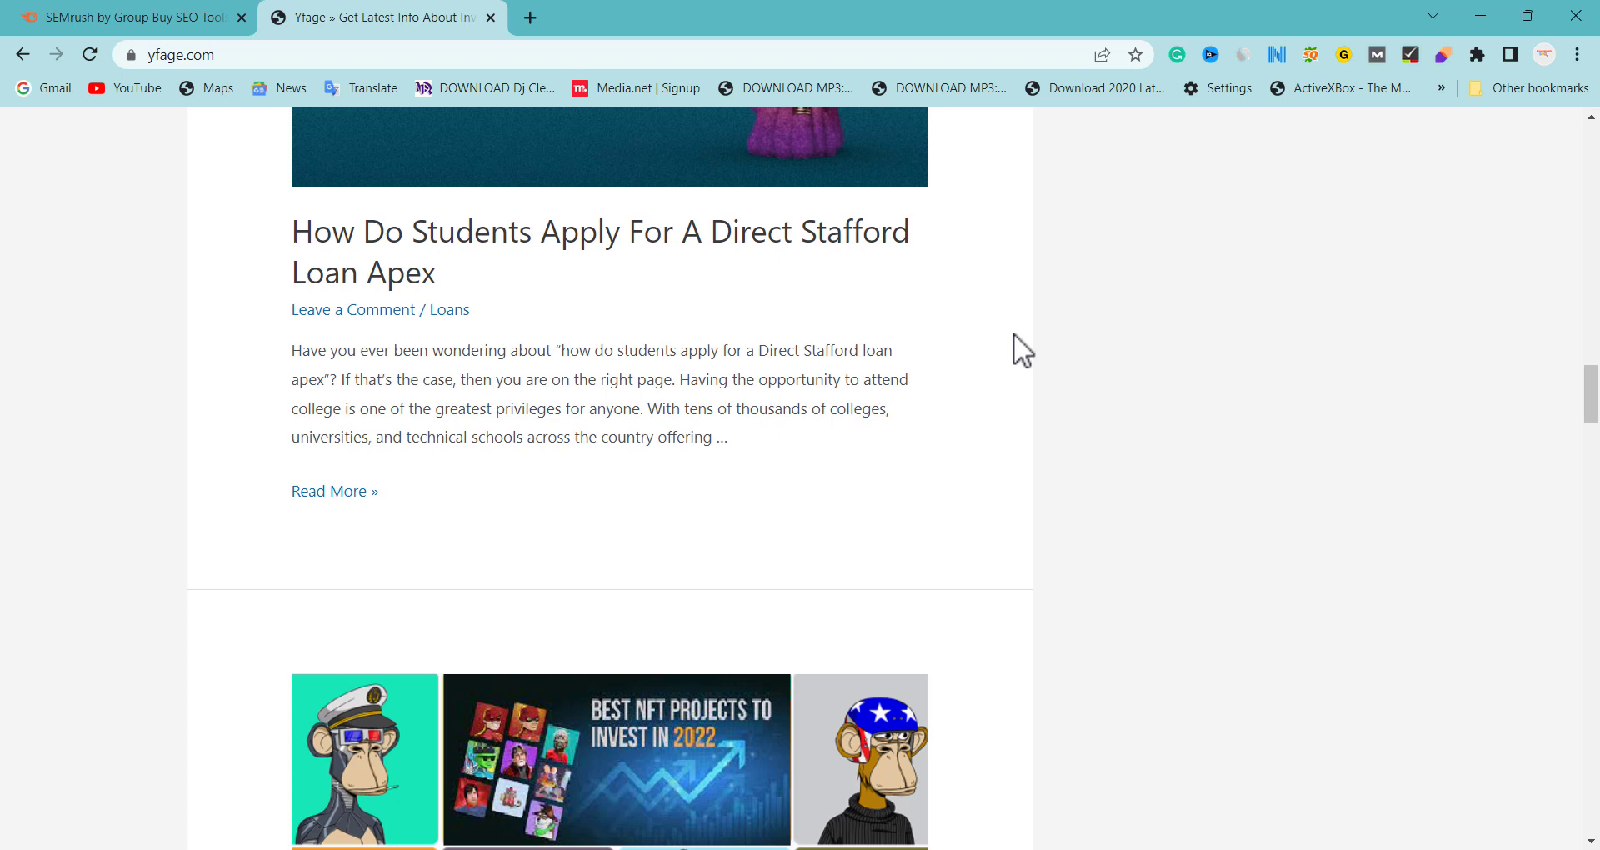
click(397, 249)
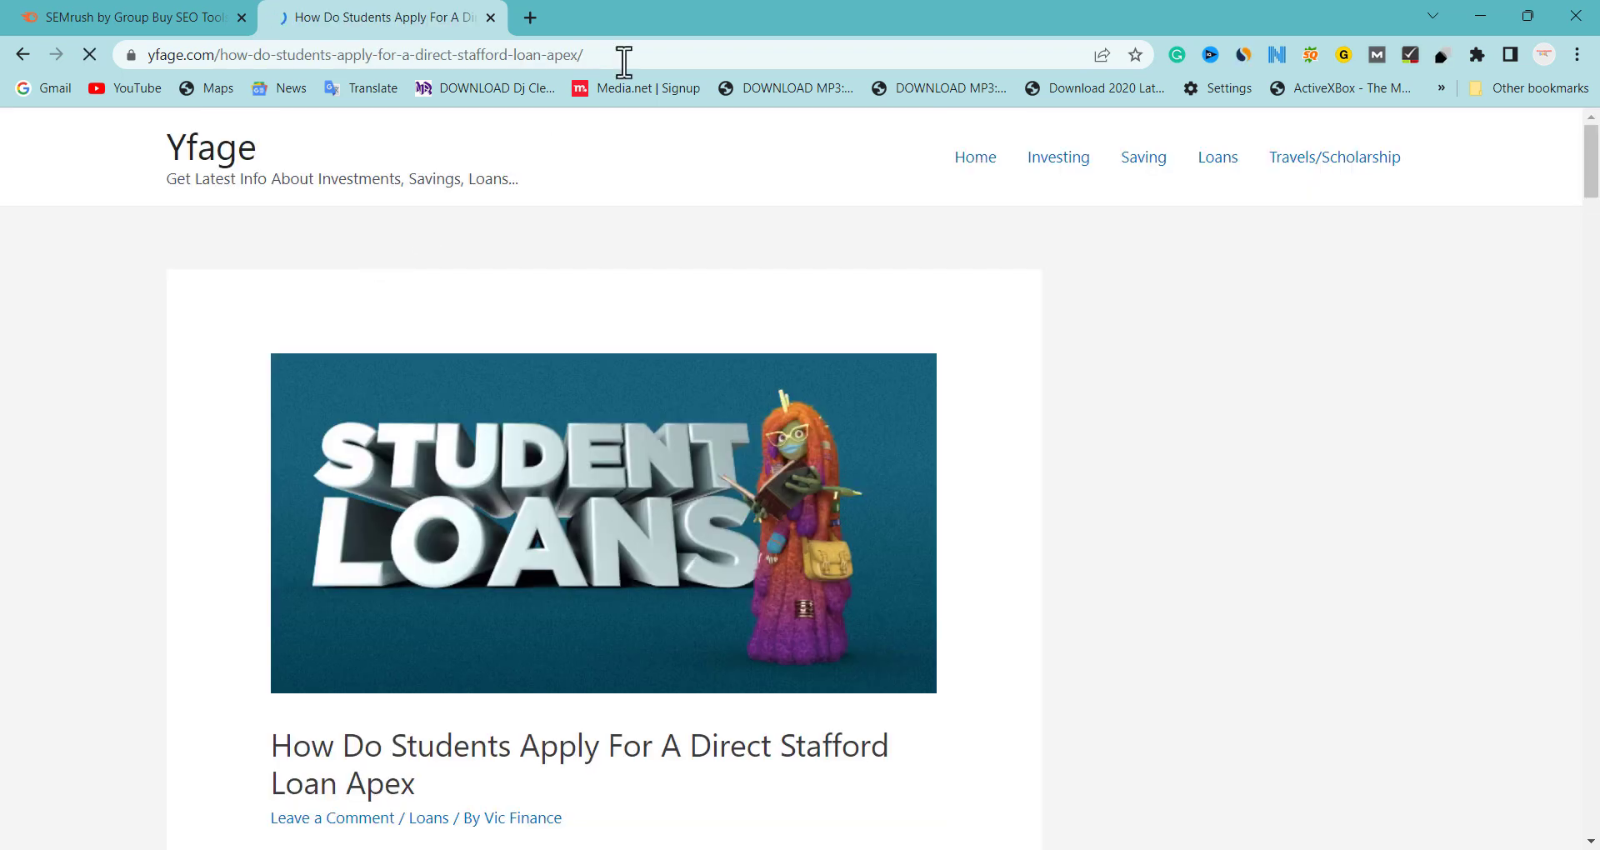
double_click(645, 53)
key(ctrl+a)
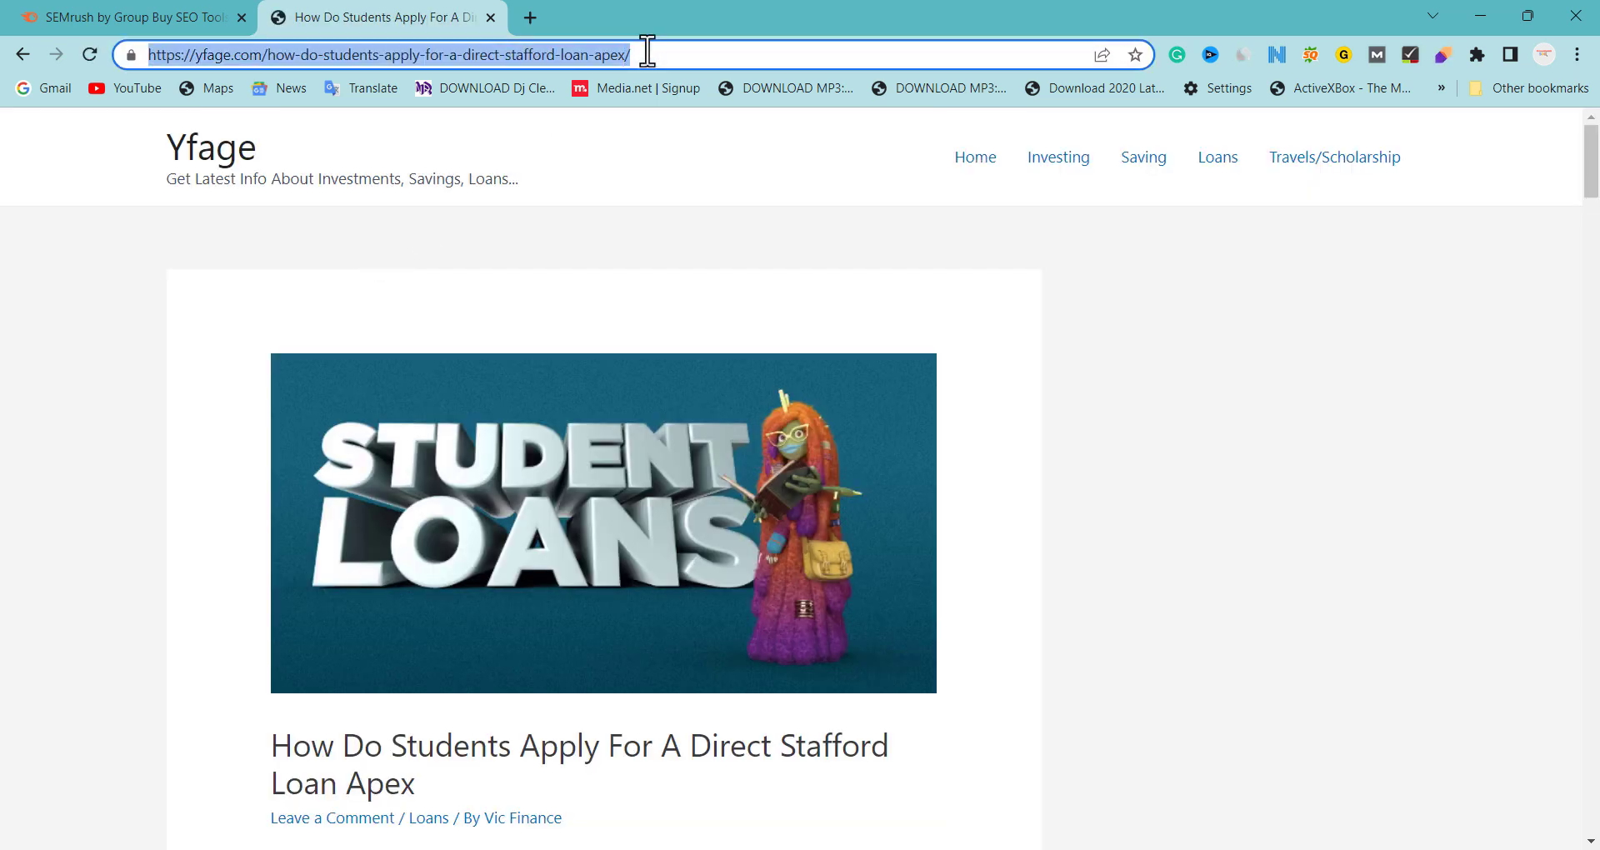
key(BackSpace)
Return to the new document and import the article's text from the copied URL, together with all suggested keywords
click(129, 15)
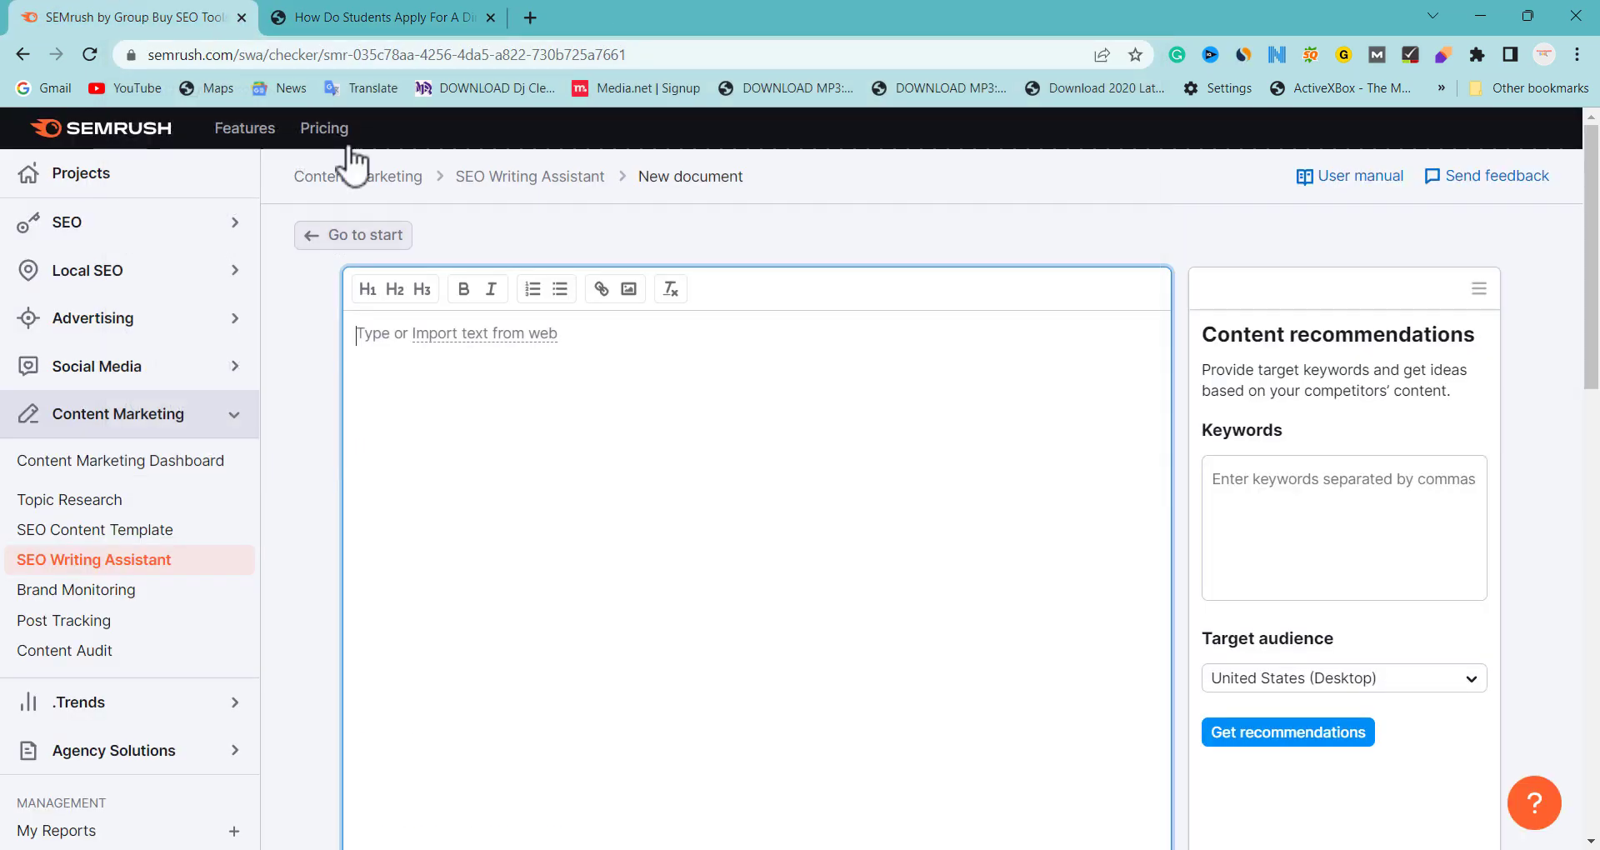
click(491, 342)
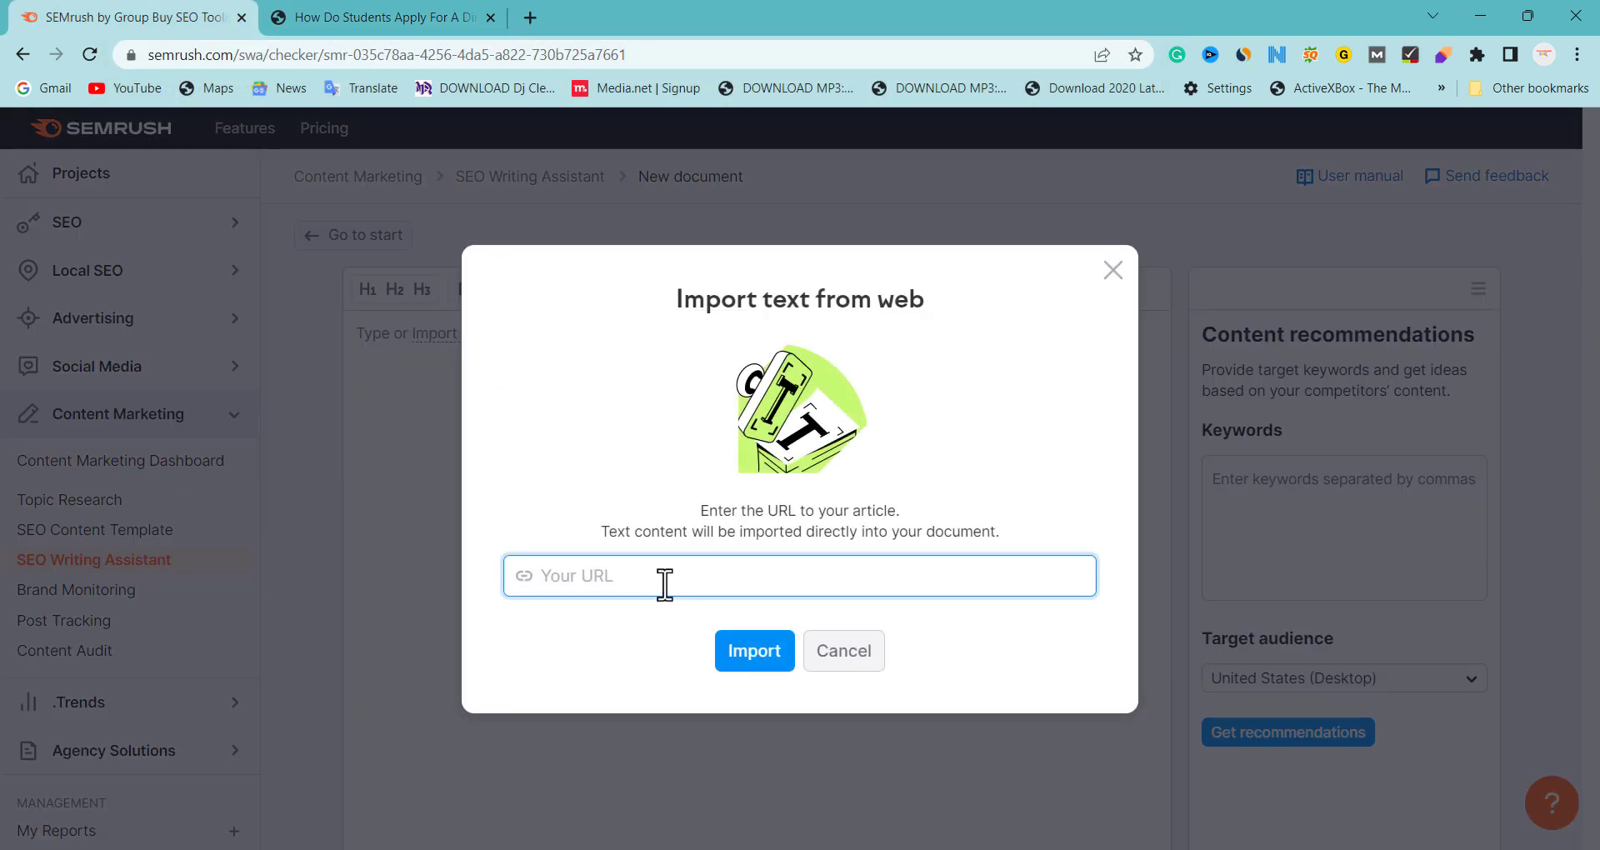
key(ctrl+v)
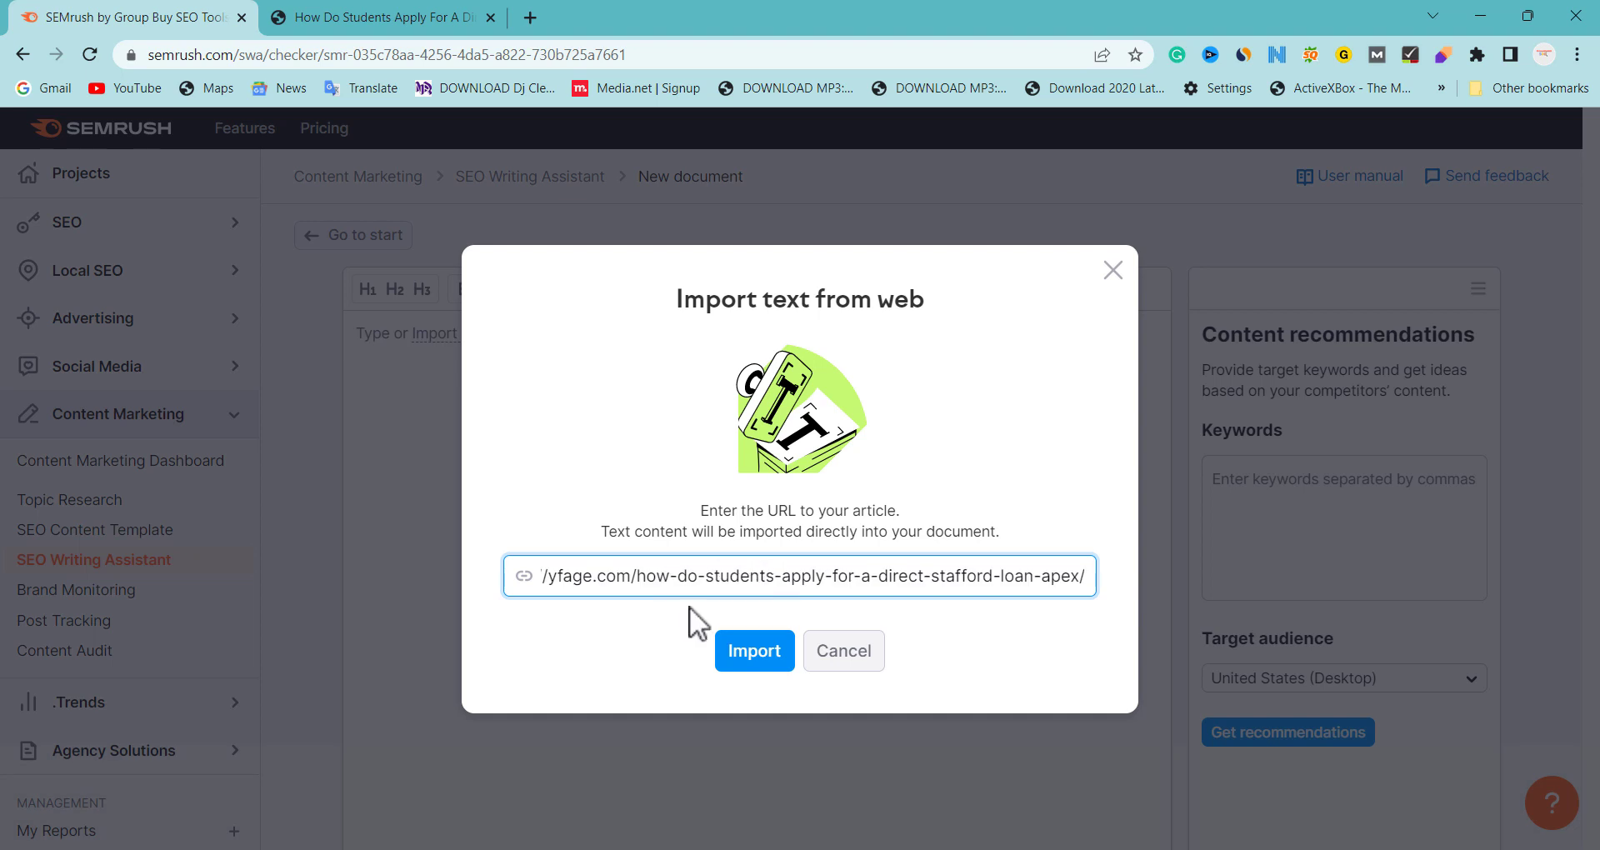
click(771, 662)
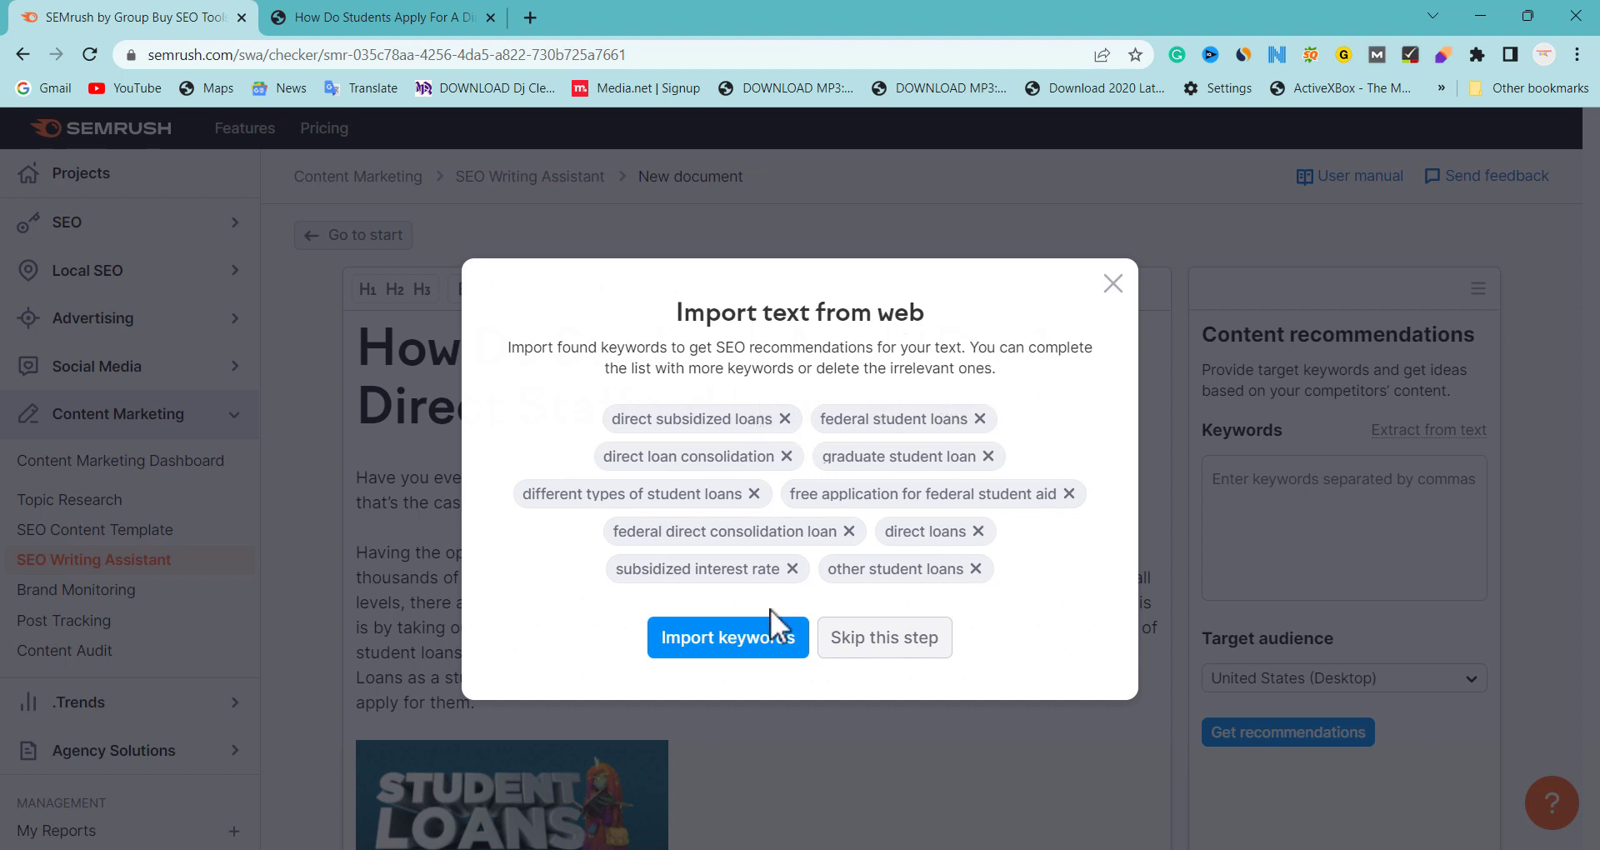
click(683, 651)
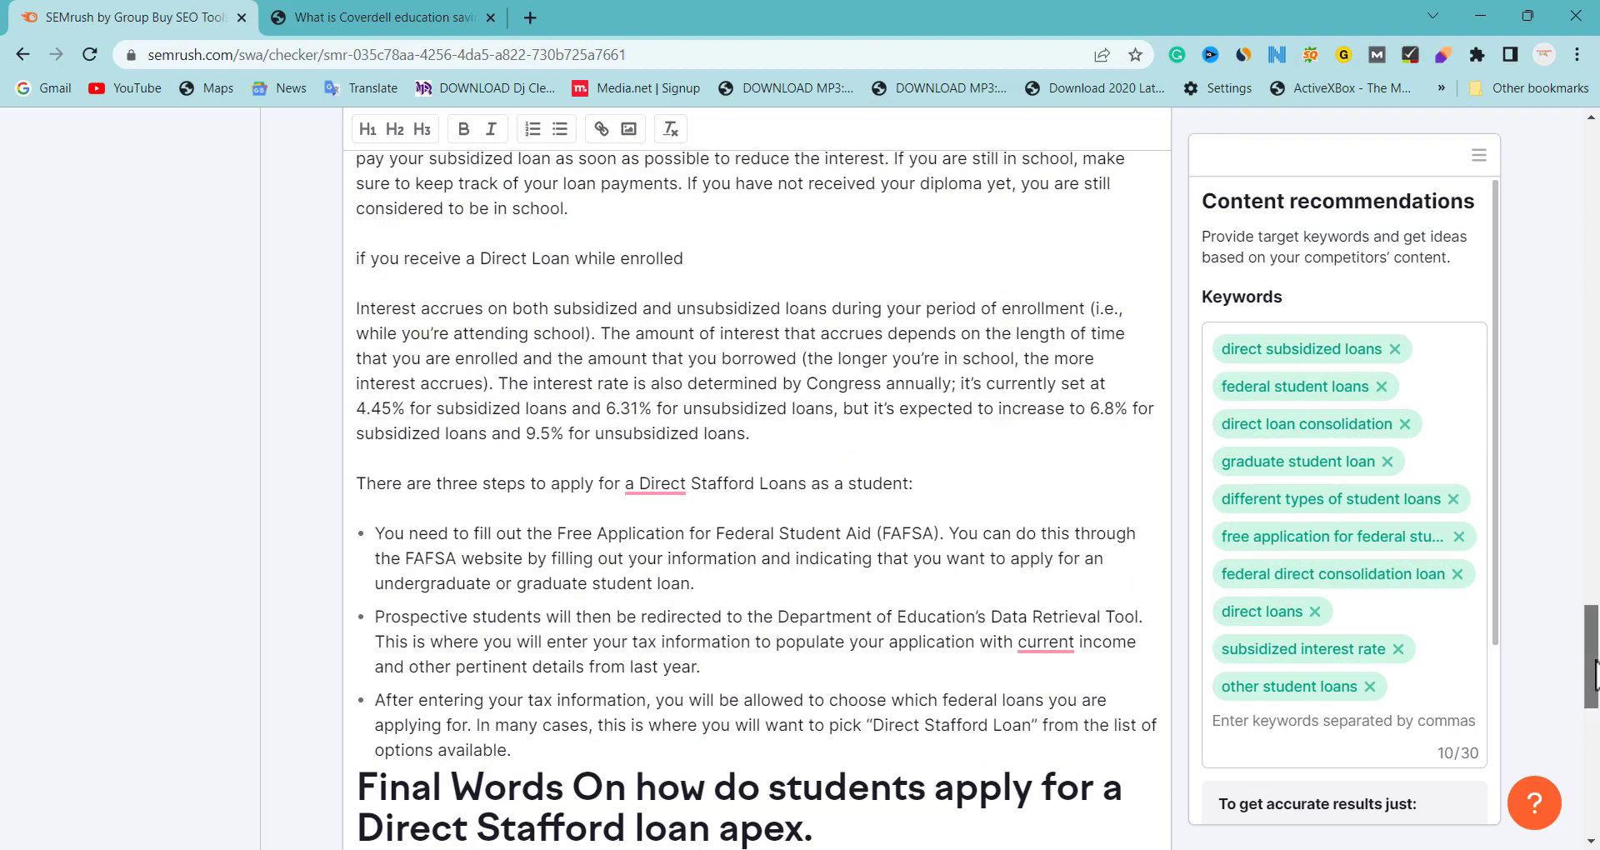
Check the target audience options and request content recommendations for the imported keywords with United States (Desktop)
drag(1594, 675, 1594, 579)
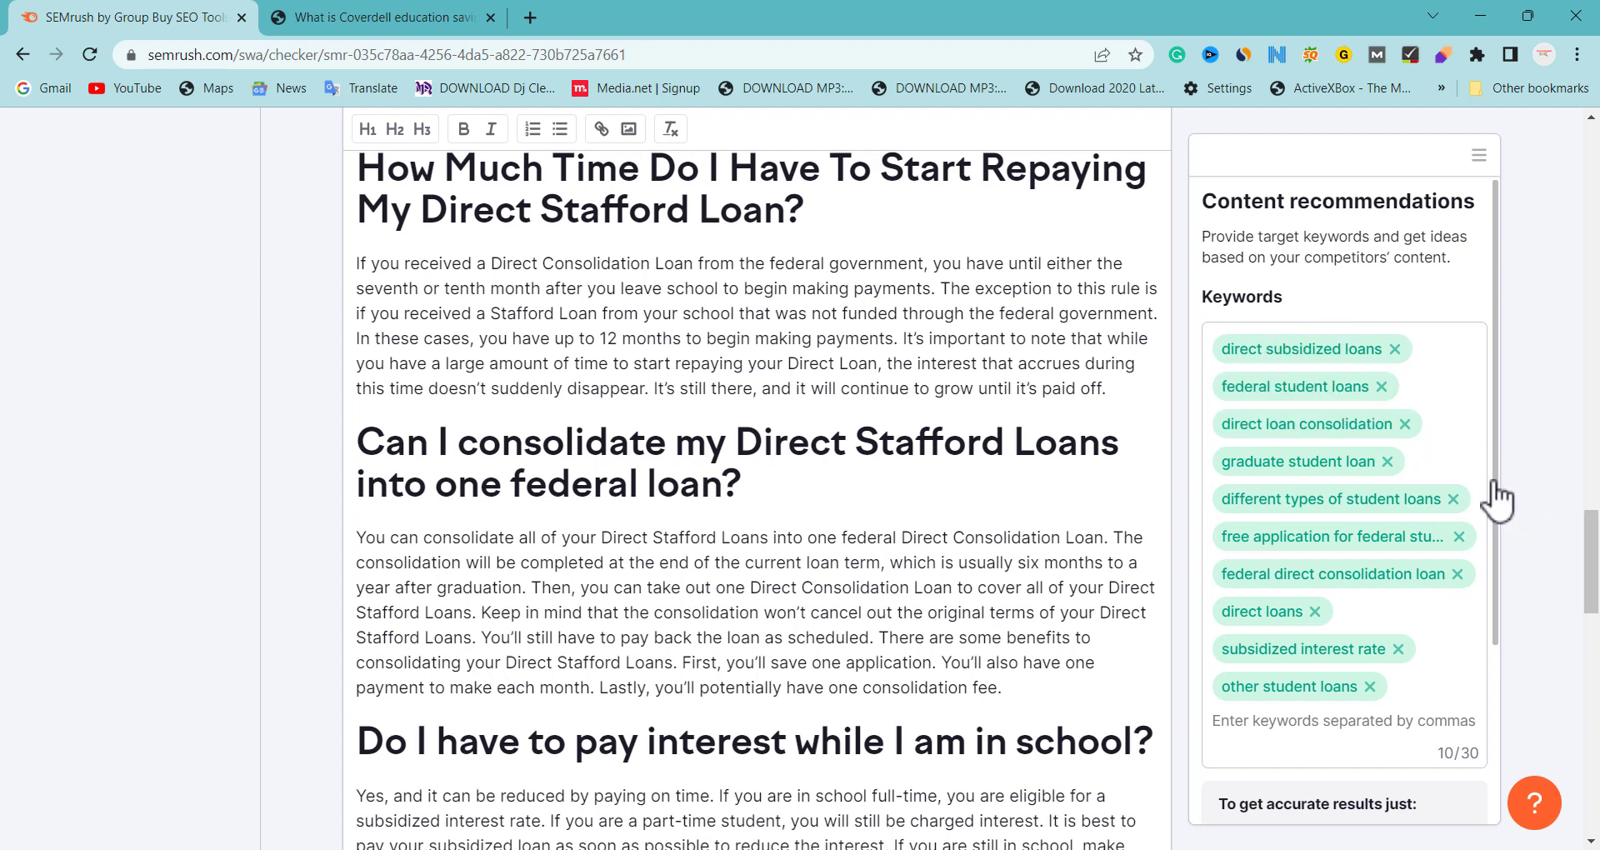
drag(1497, 479, 1495, 749)
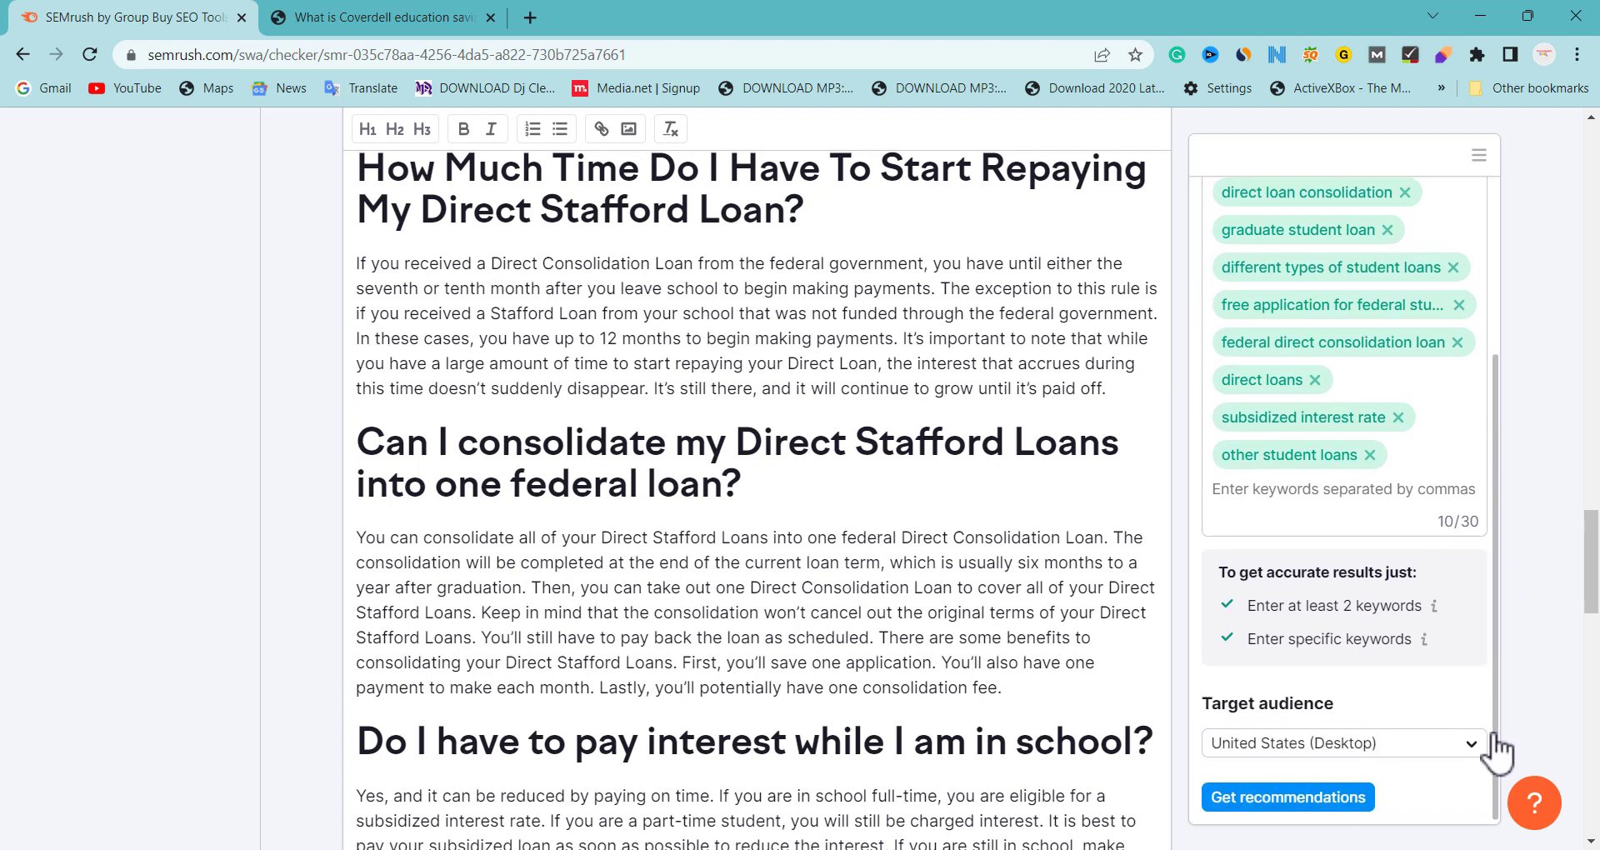
click(1344, 750)
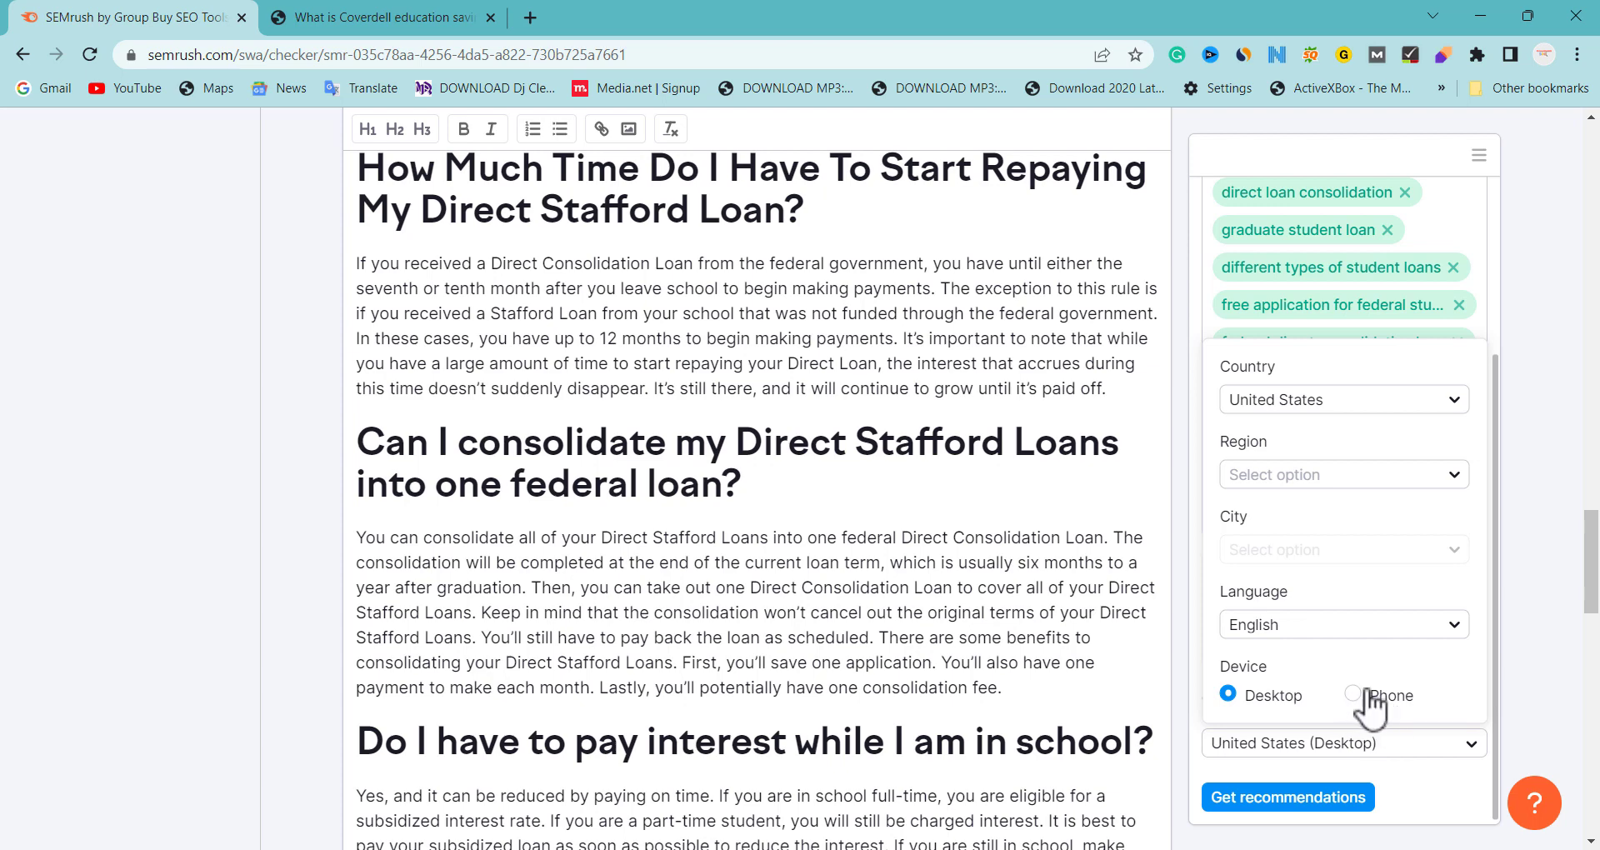
click(1281, 802)
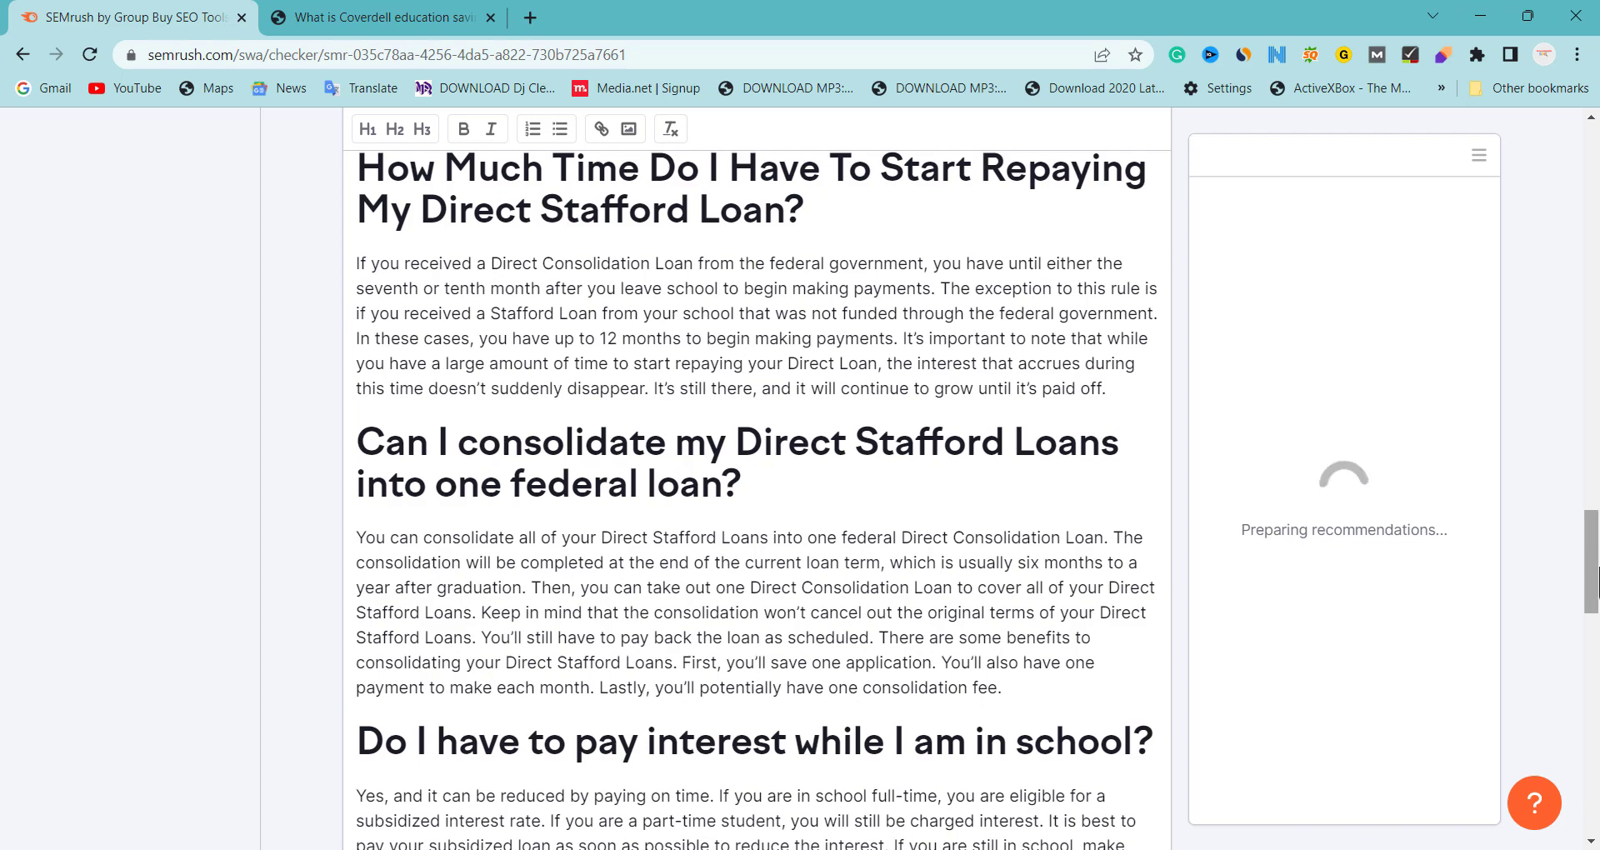
Try to switch the layout of the content recommendations panel
drag(1593, 549, 1596, 387)
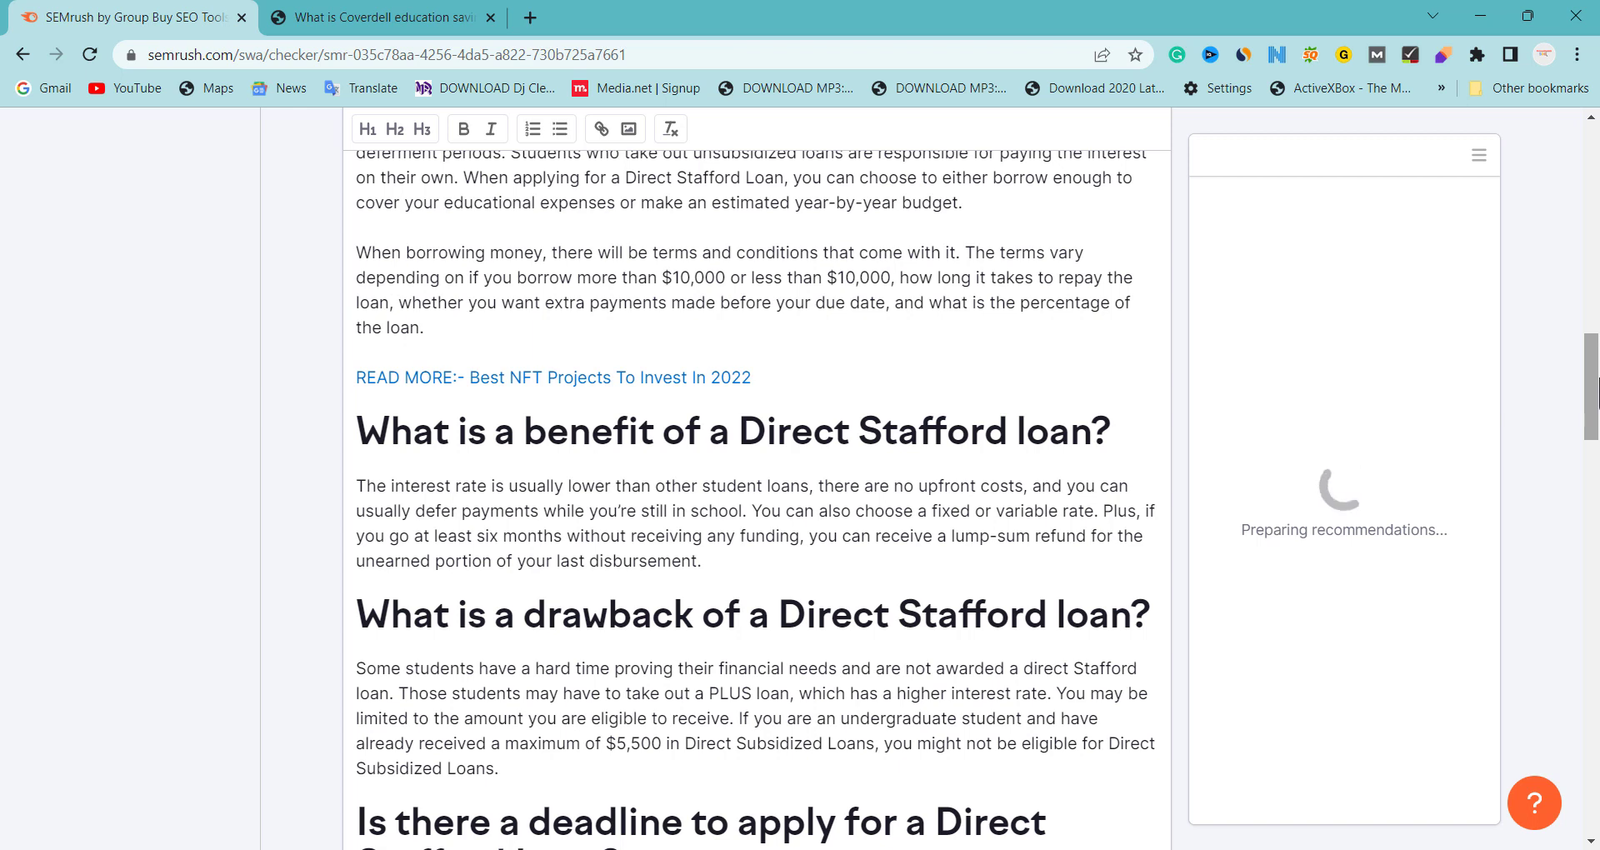
click(1476, 158)
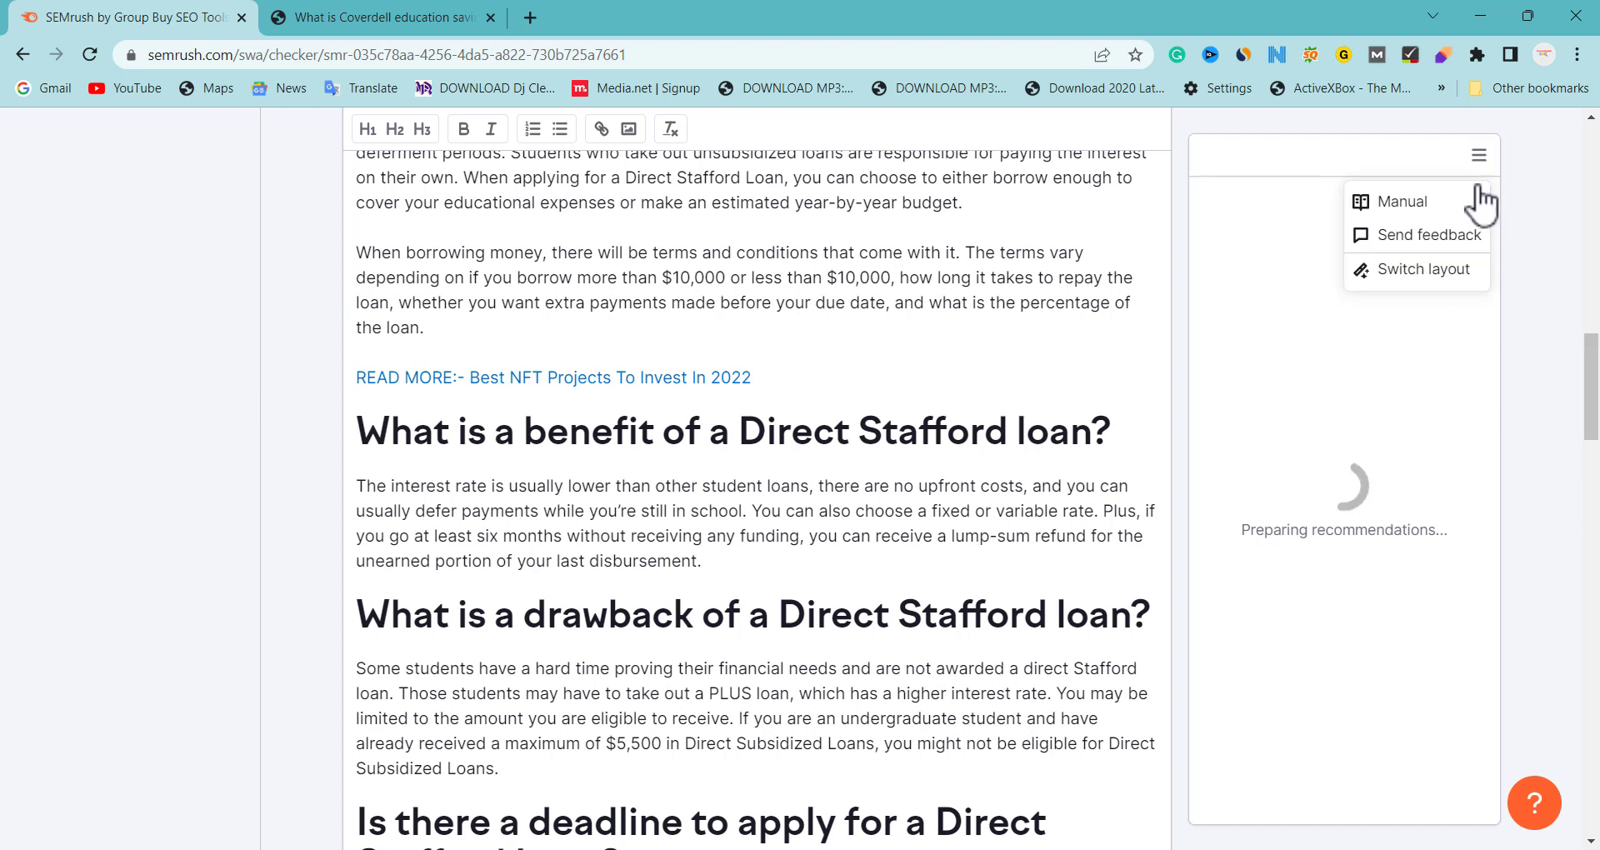
click(1418, 271)
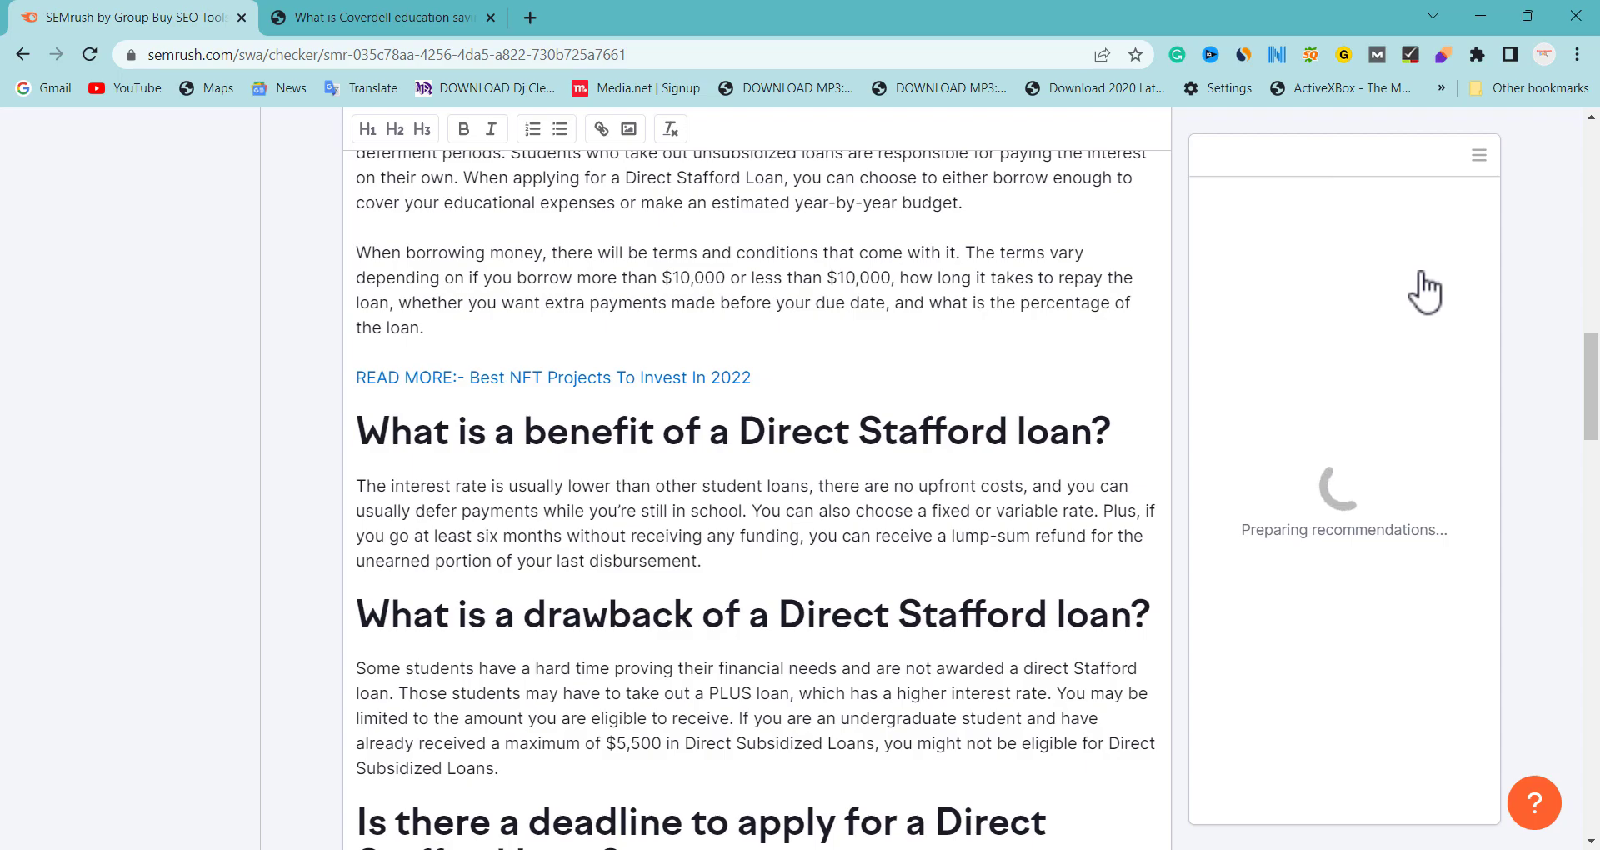
drag(1591, 400, 1591, 324)
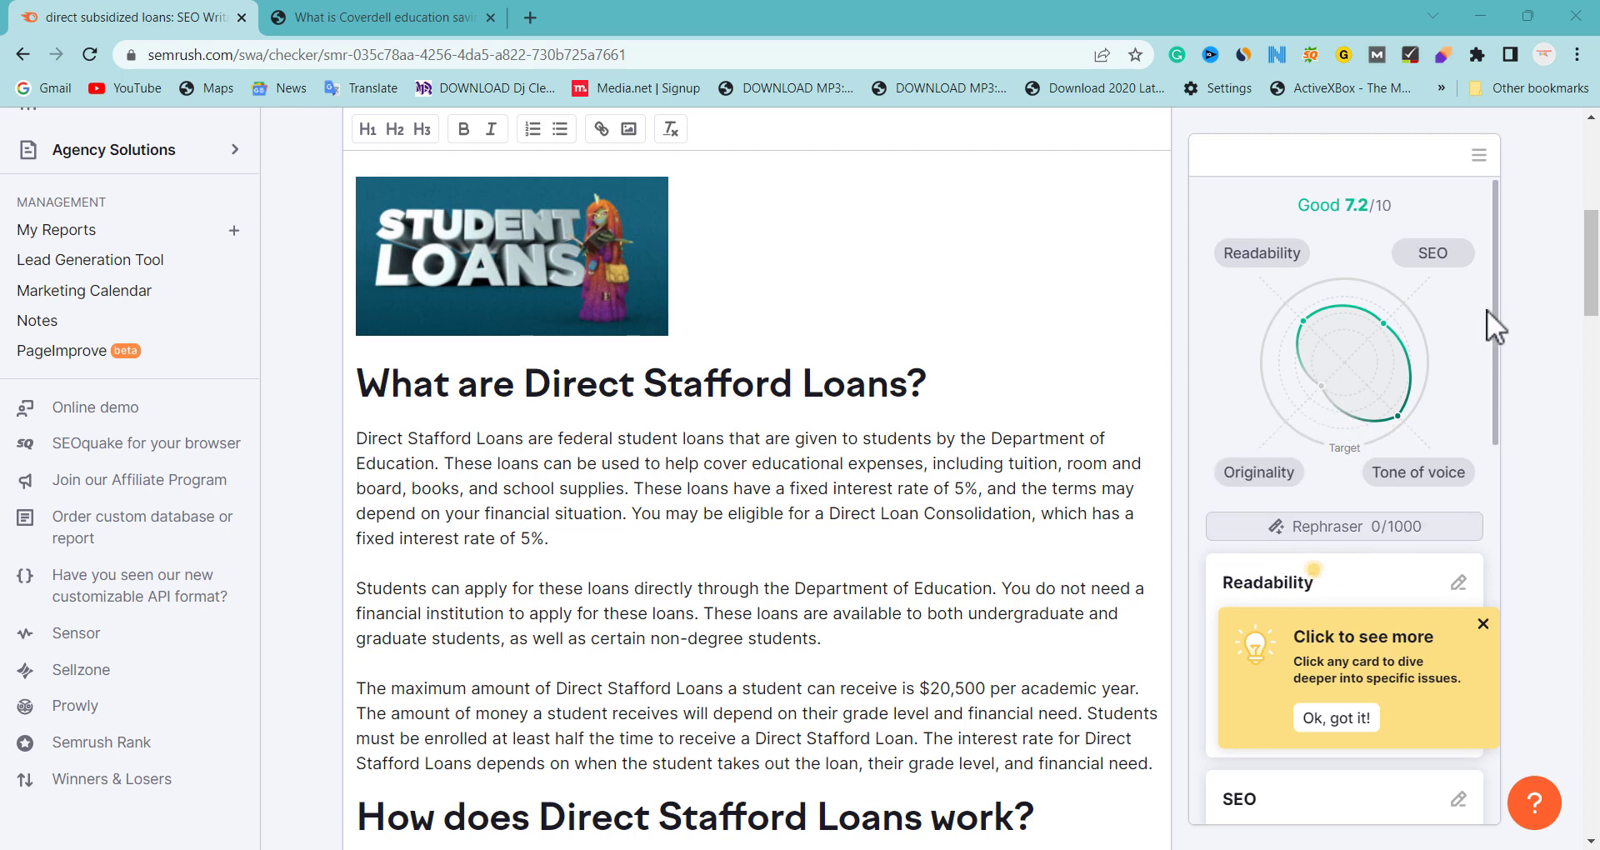
Look over the overall score and the SEO suggestions, and dismiss the introductory tips covering the Readability recommendations
drag(1591, 263, 1591, 293)
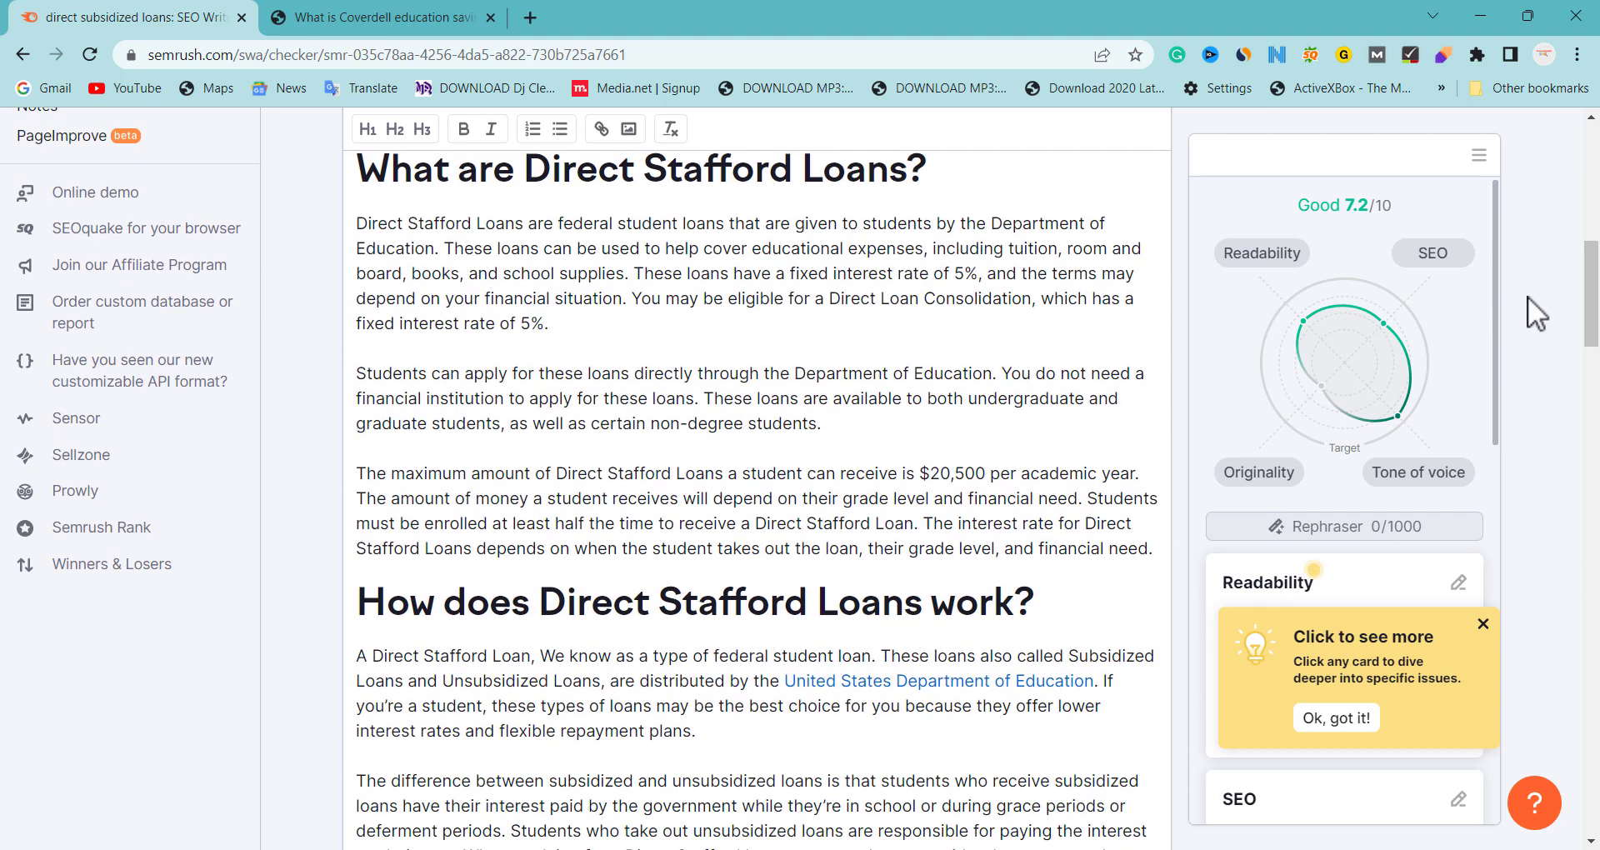
drag(1492, 267, 1481, 423)
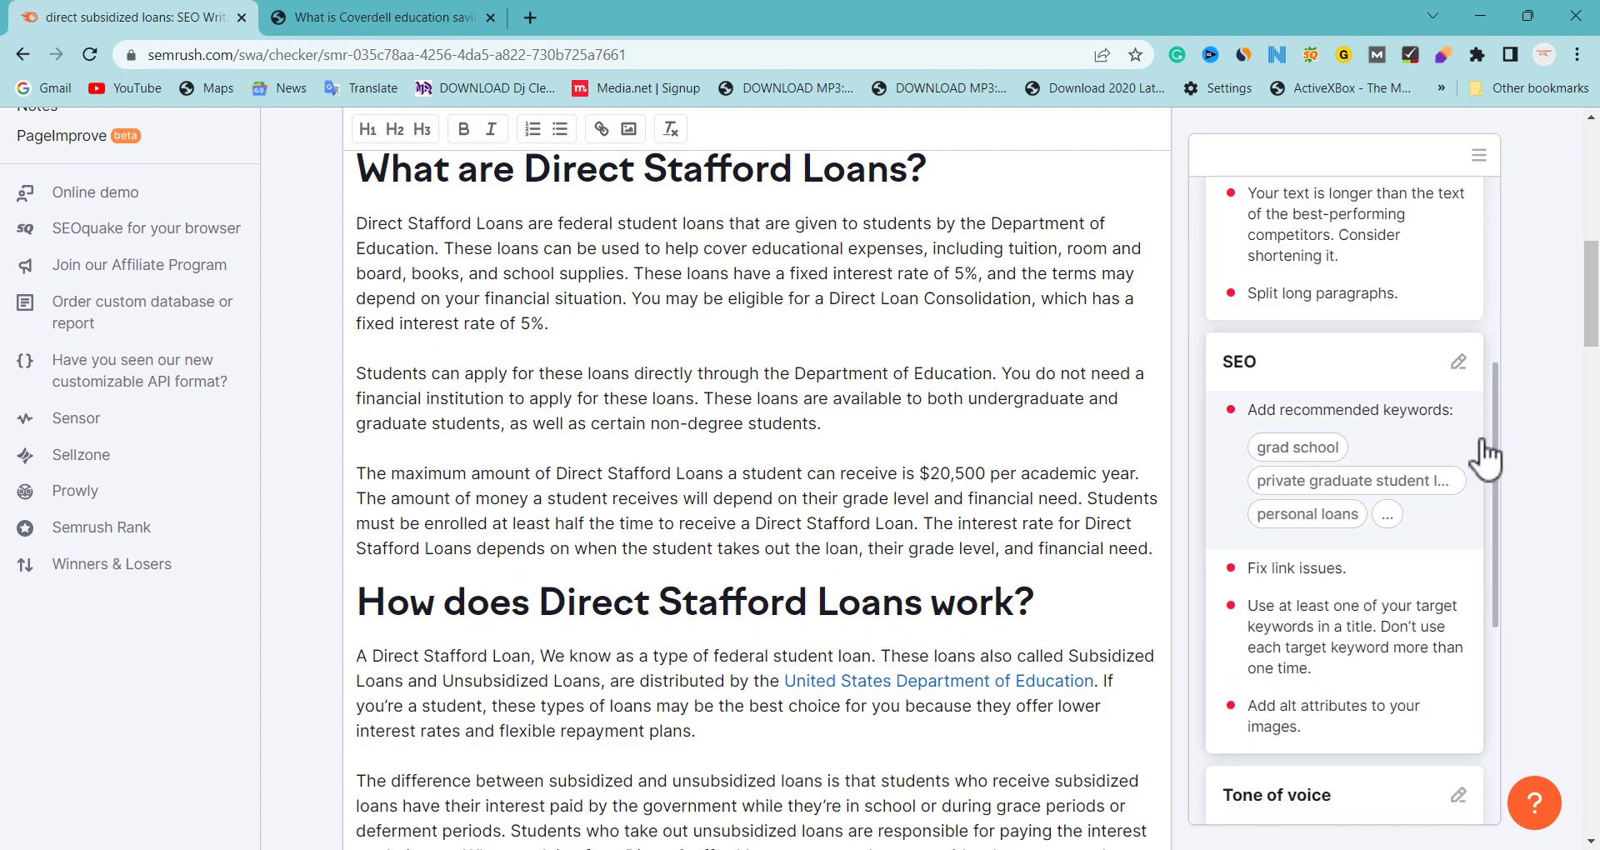
click(1335, 400)
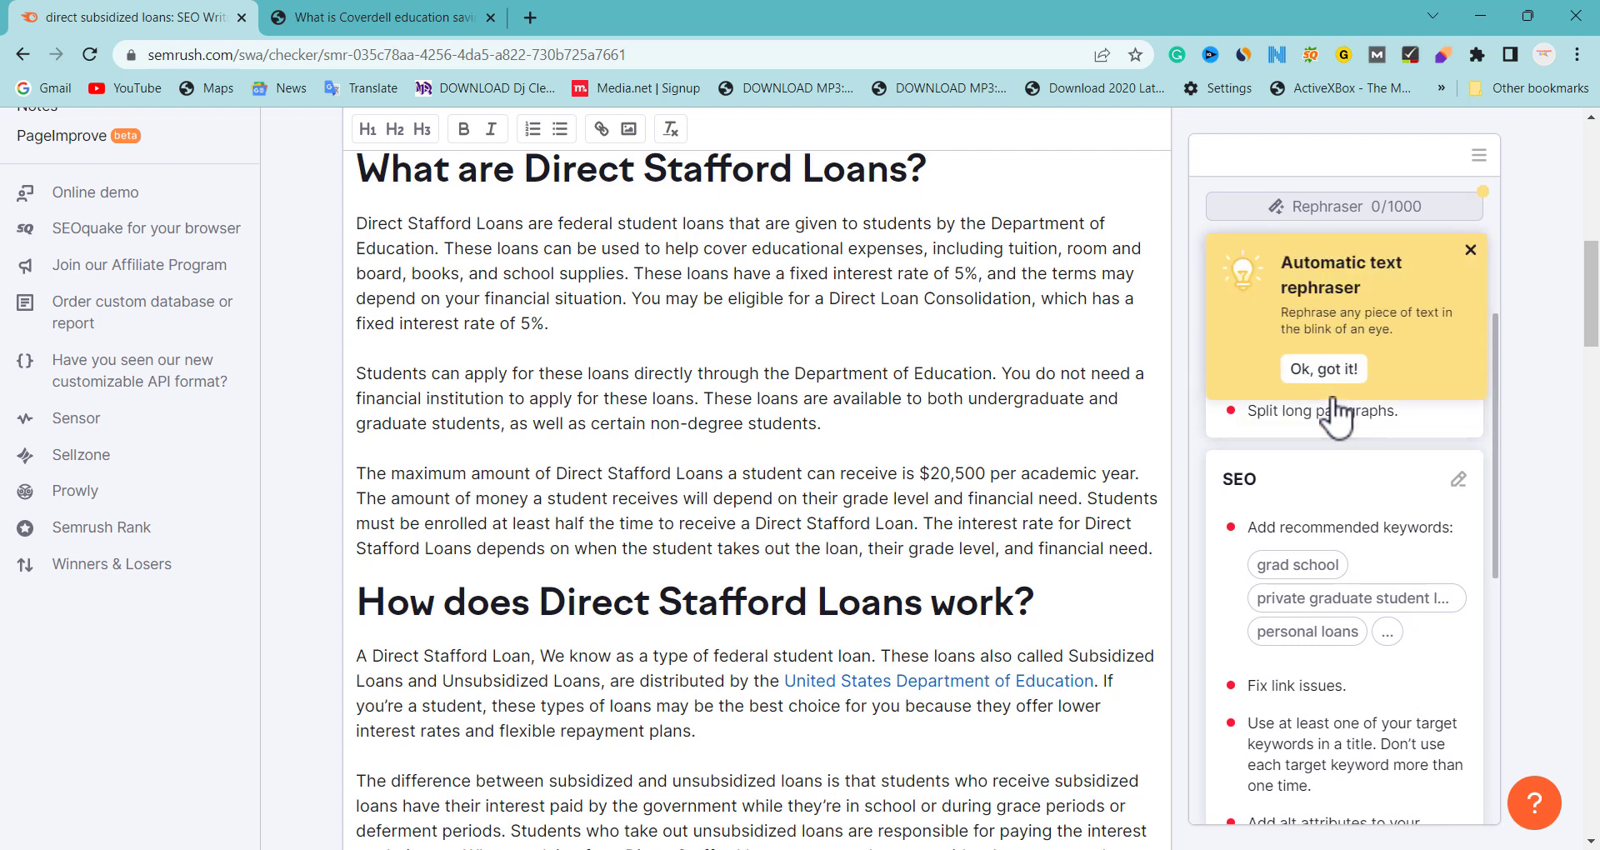
click(1325, 369)
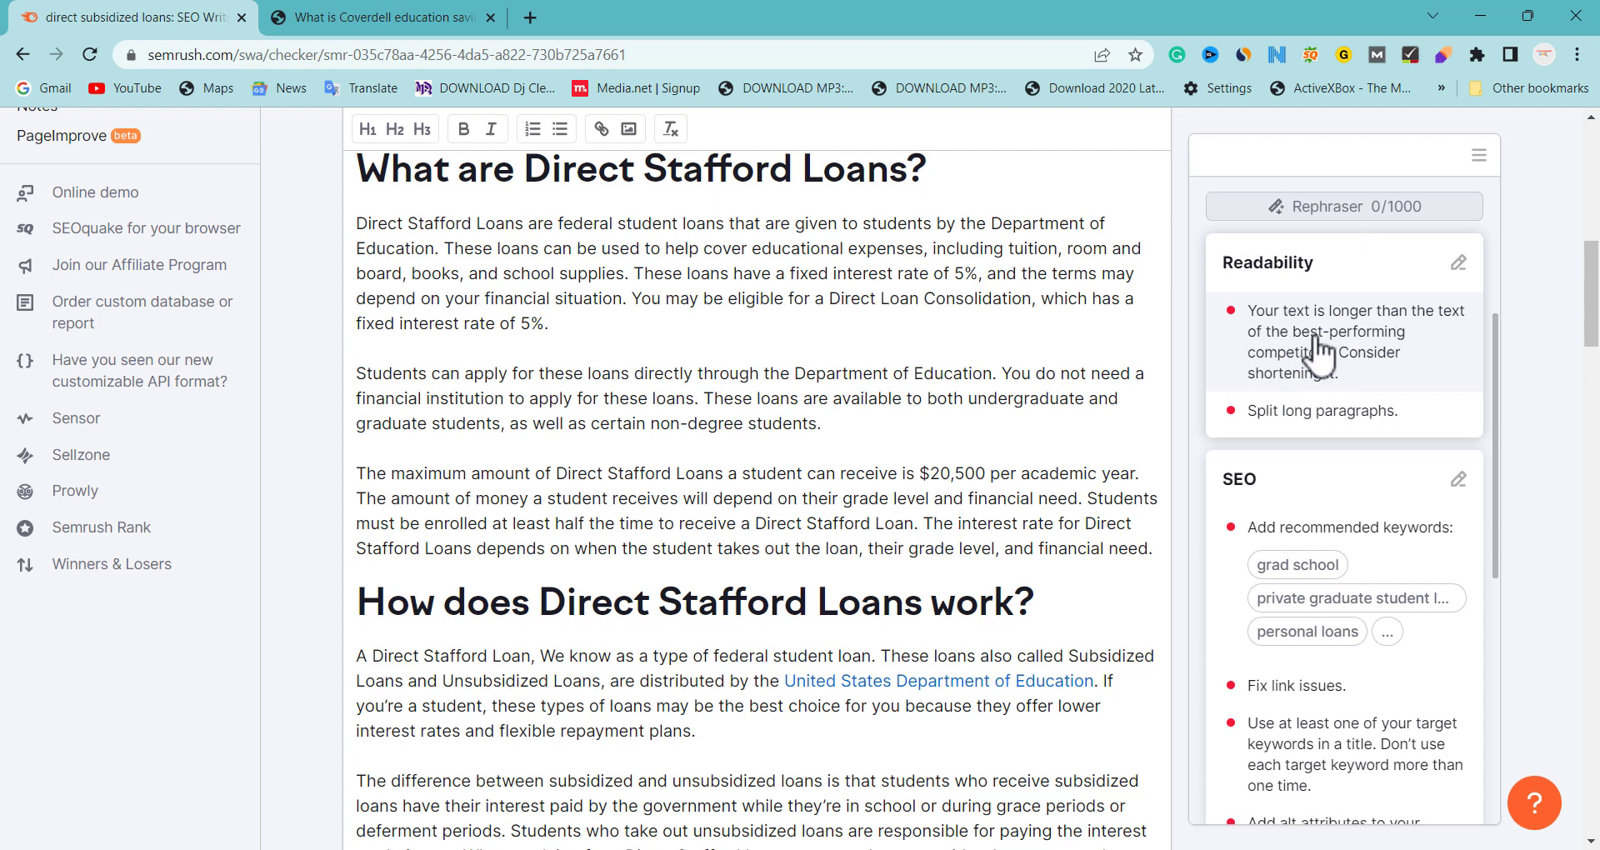
Open the Readability details and examine the word count, title issues and content issues
click(1292, 371)
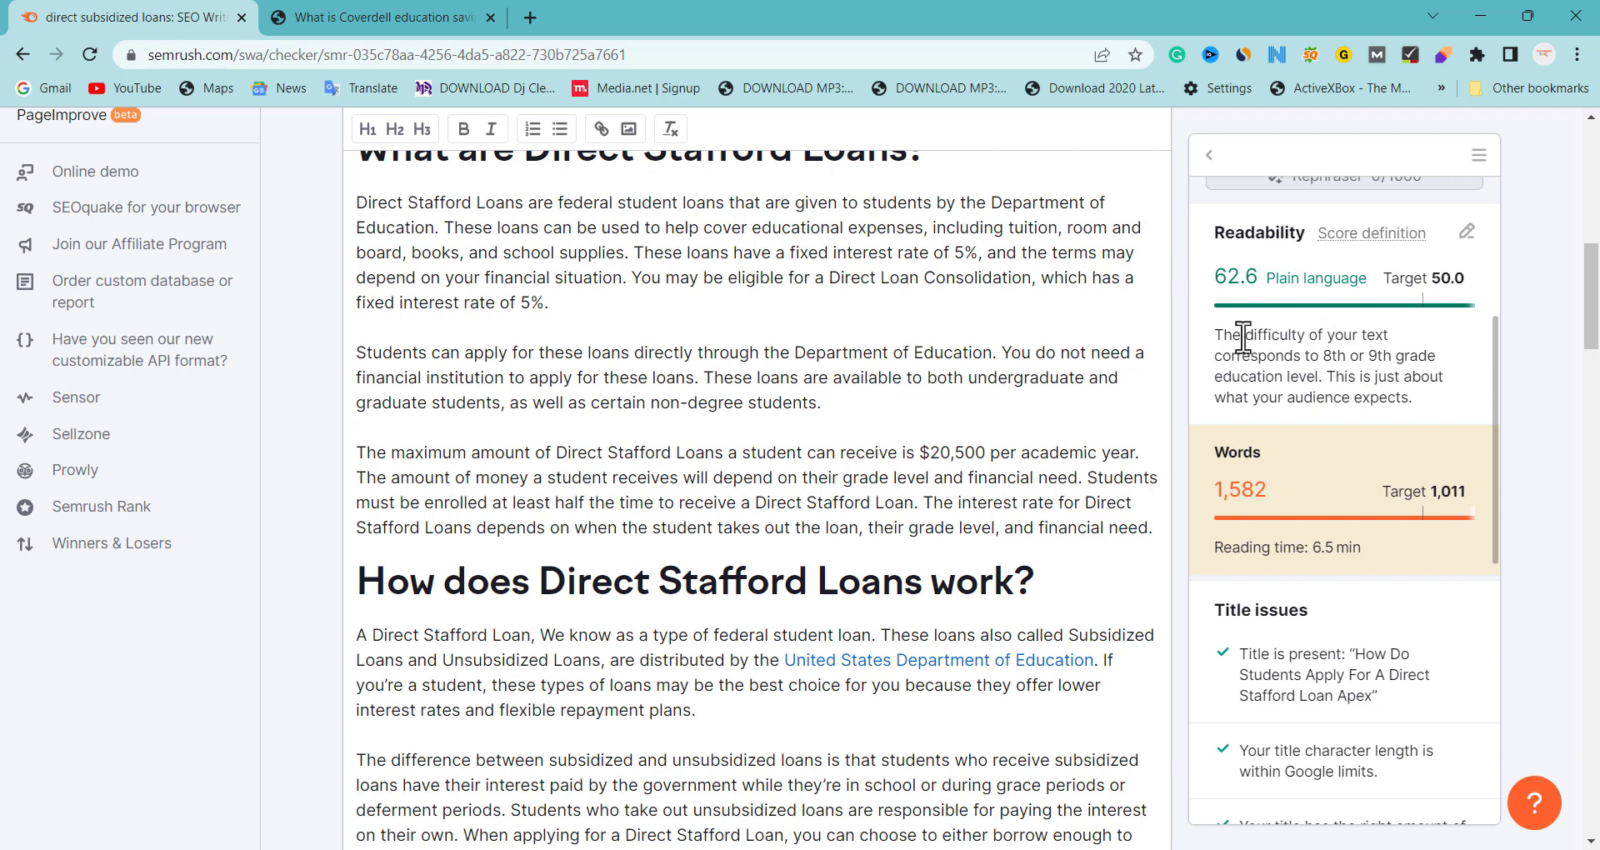
scroll(1590, 300, down, 1)
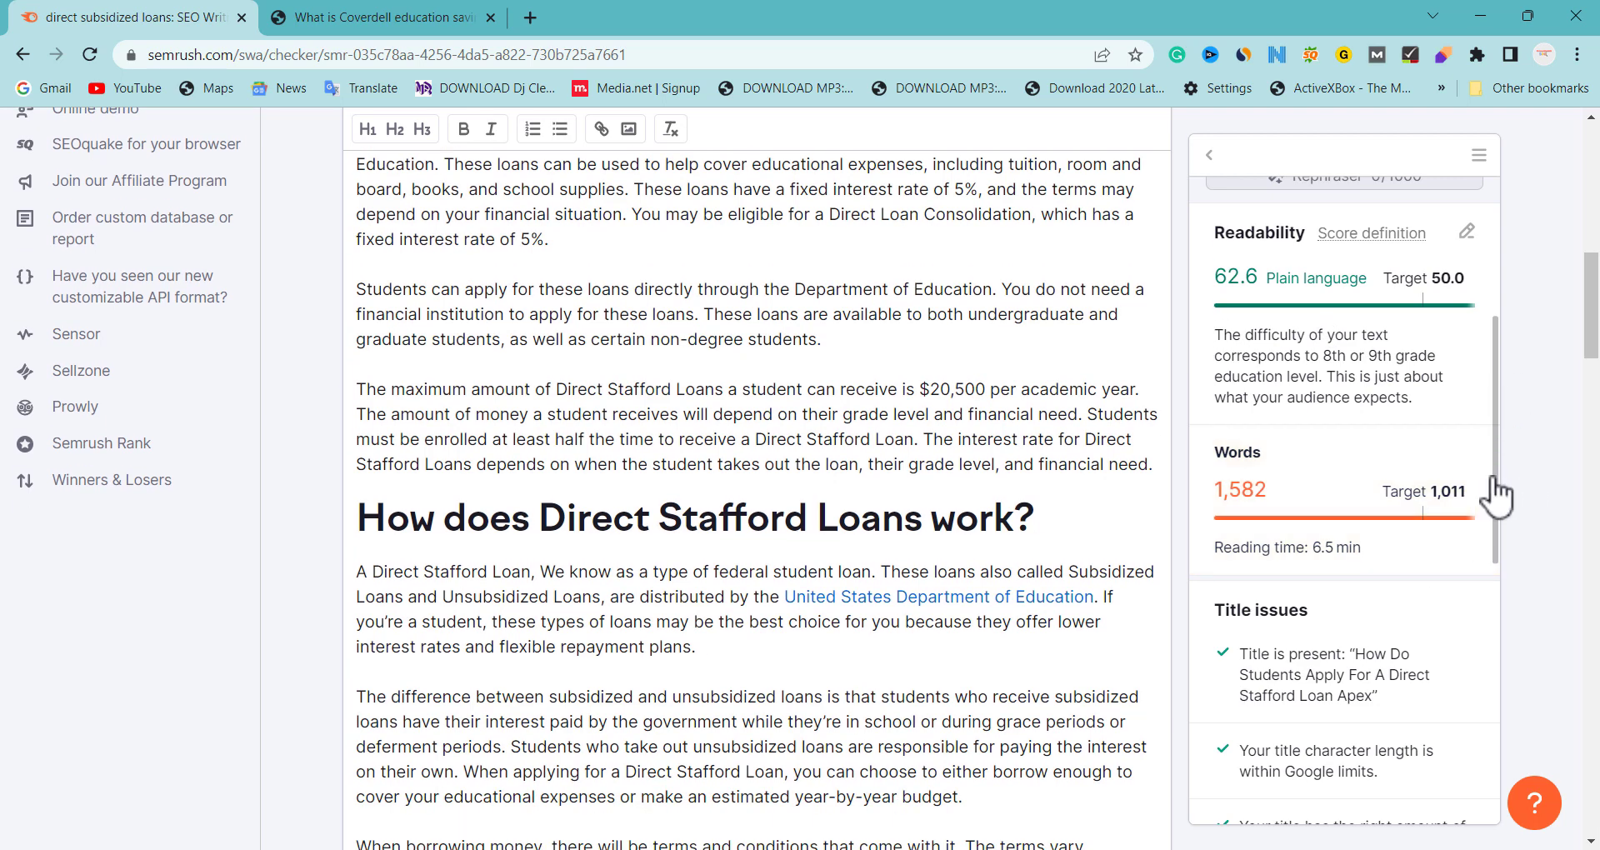
drag(1490, 460, 1492, 564)
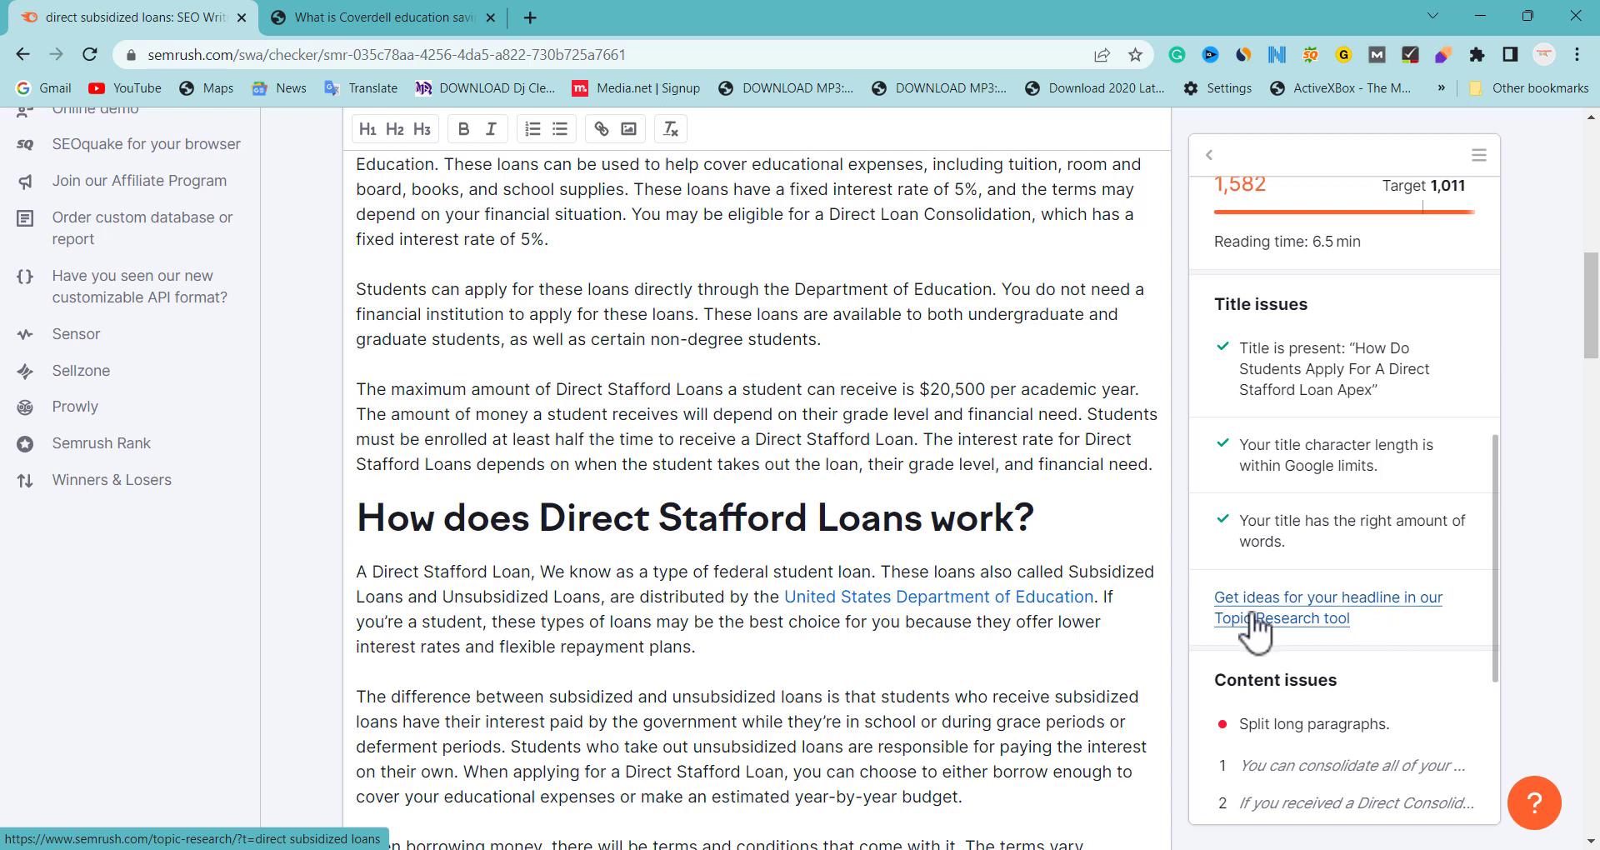
Open the Topic Research link for headline ideas in a new tab, view it, and return to the article in the editor
right_click(1318, 608)
click(1347, 622)
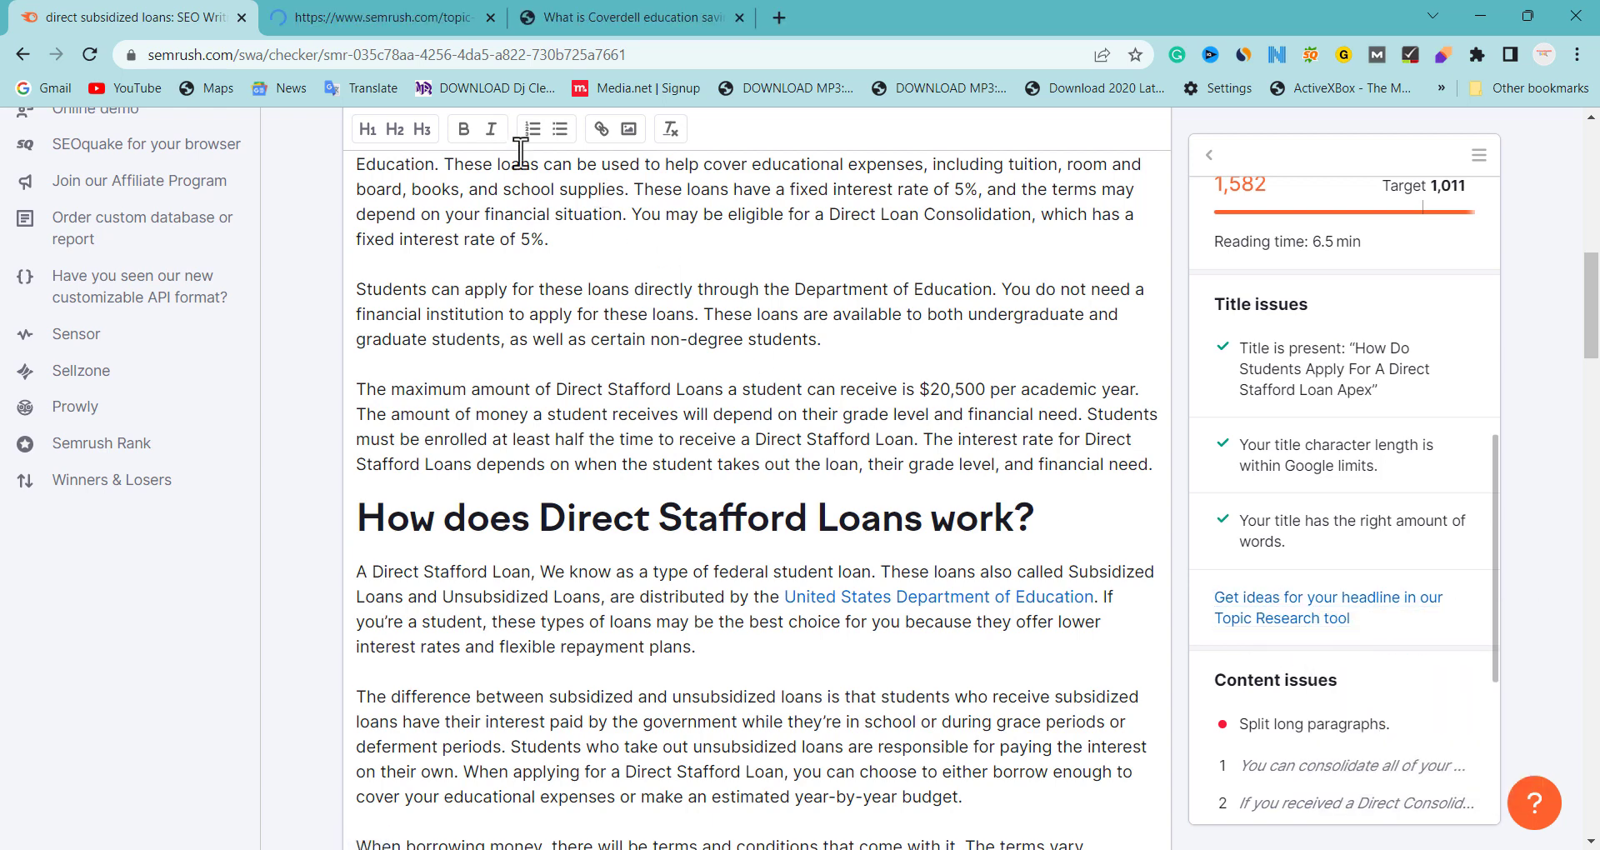
click(359, 3)
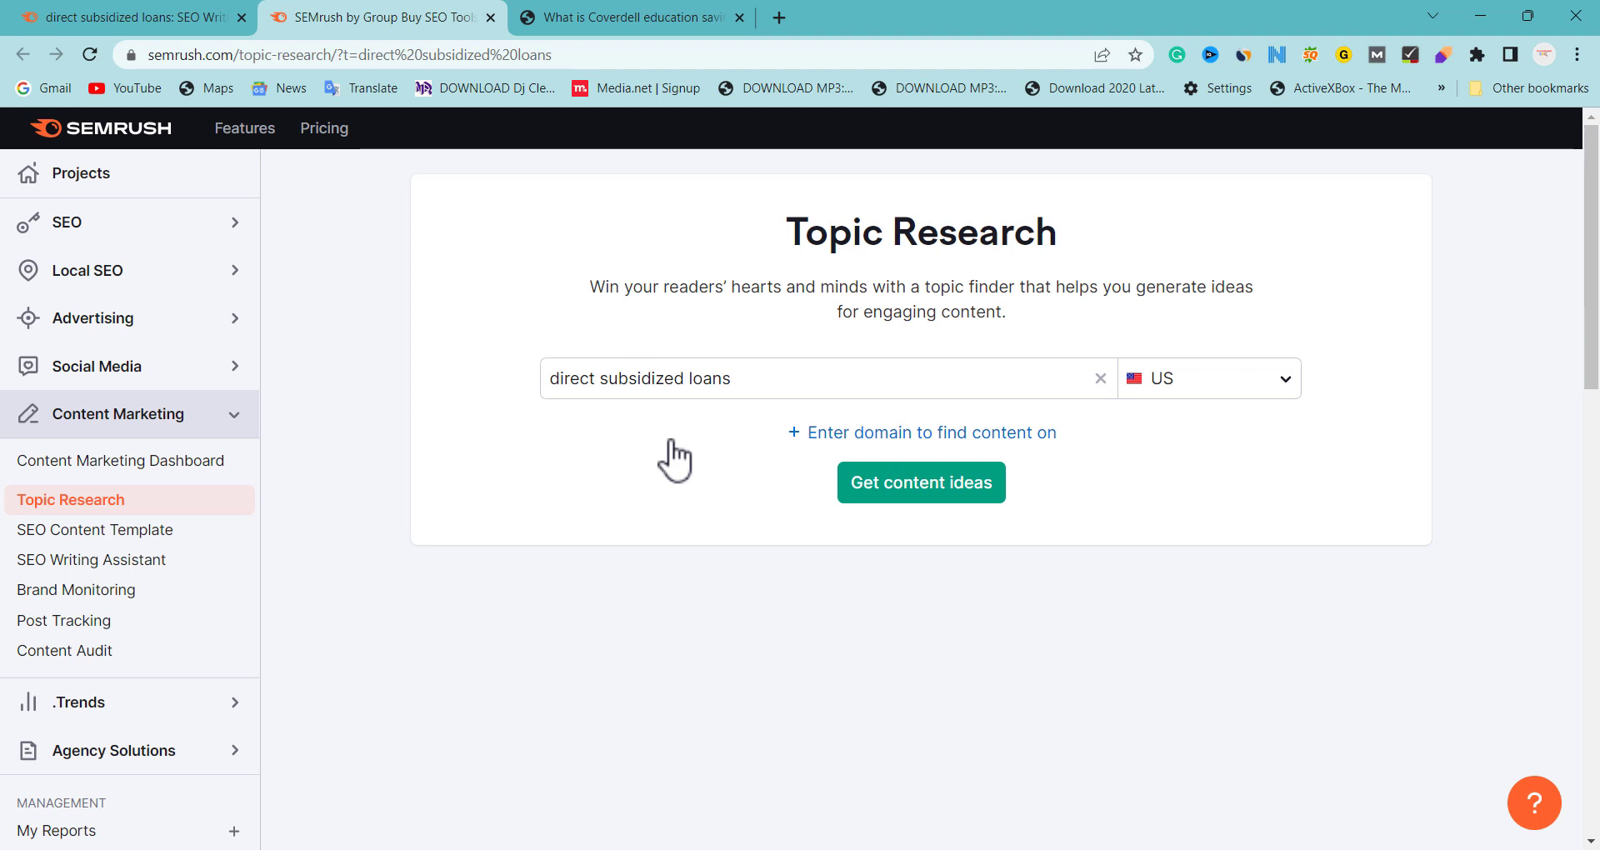
click(40, 15)
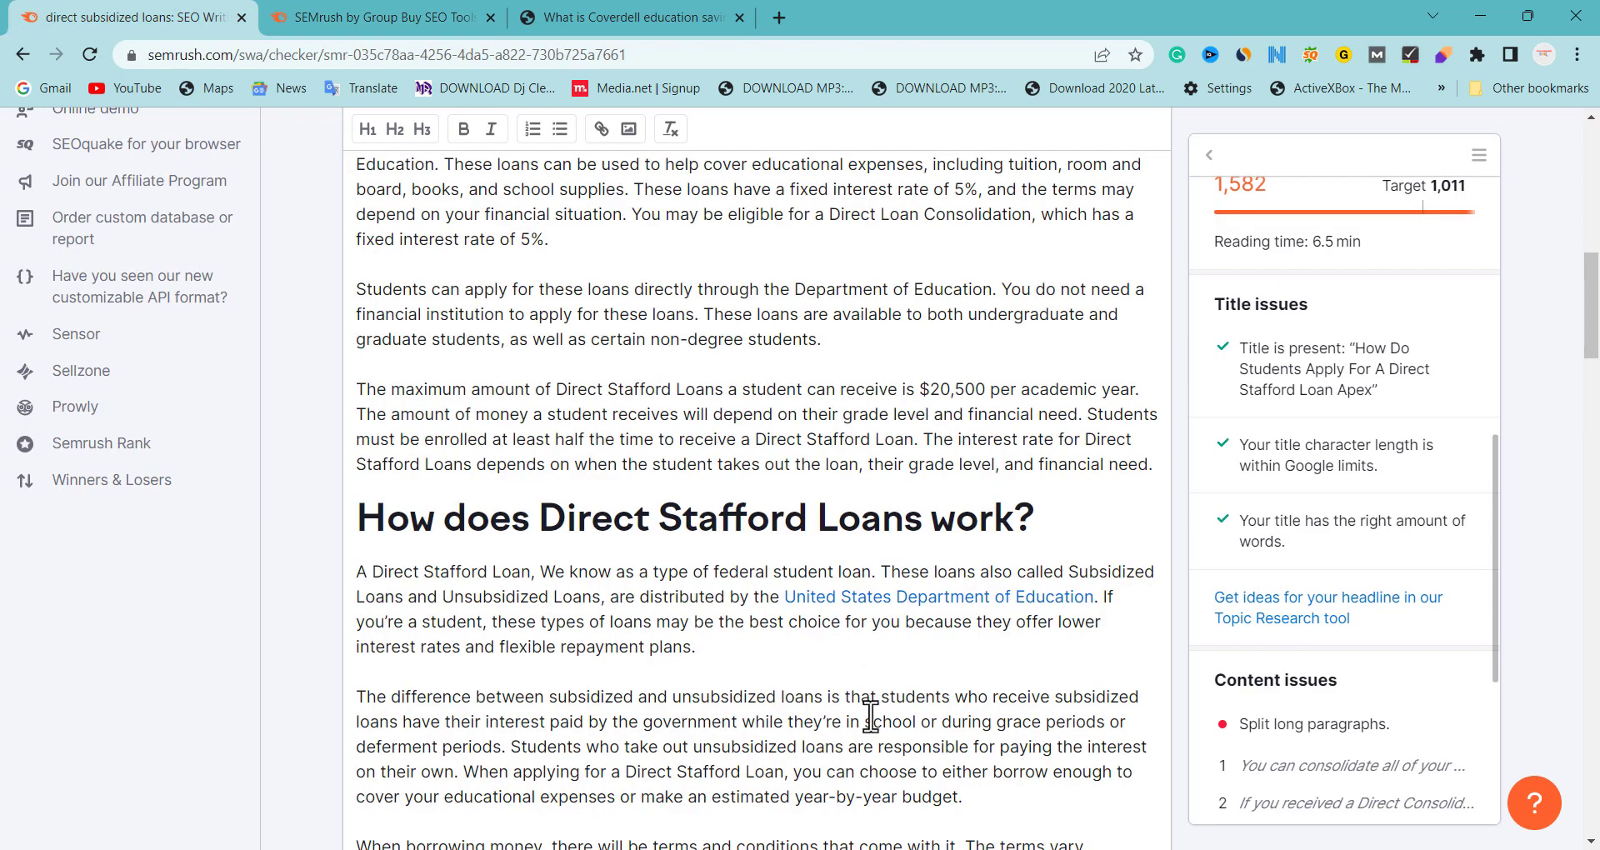
scroll(1590, 317, down, 4)
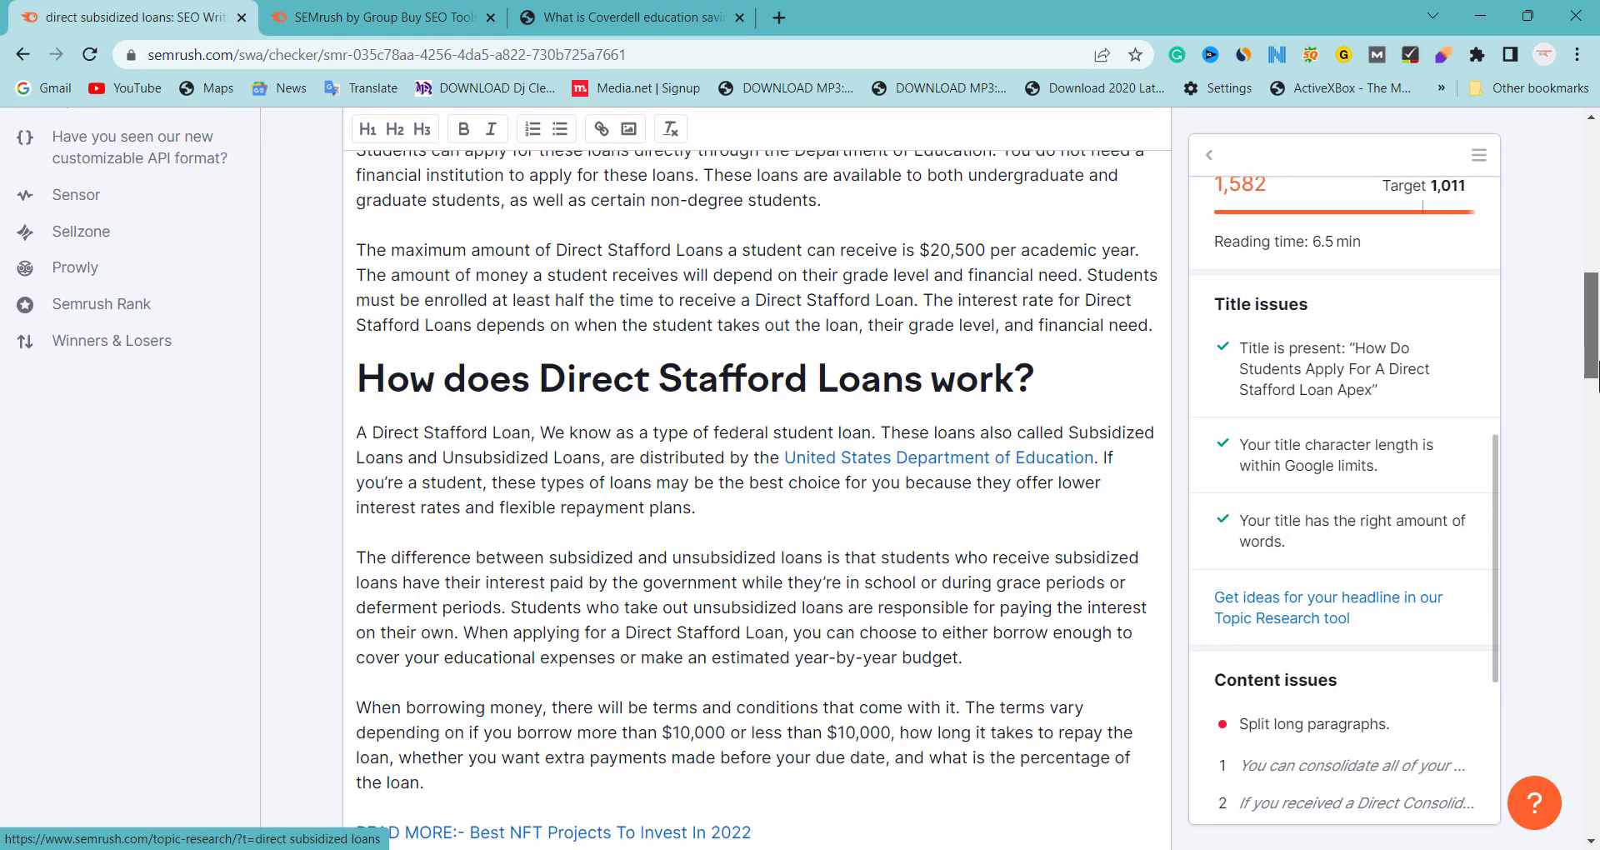
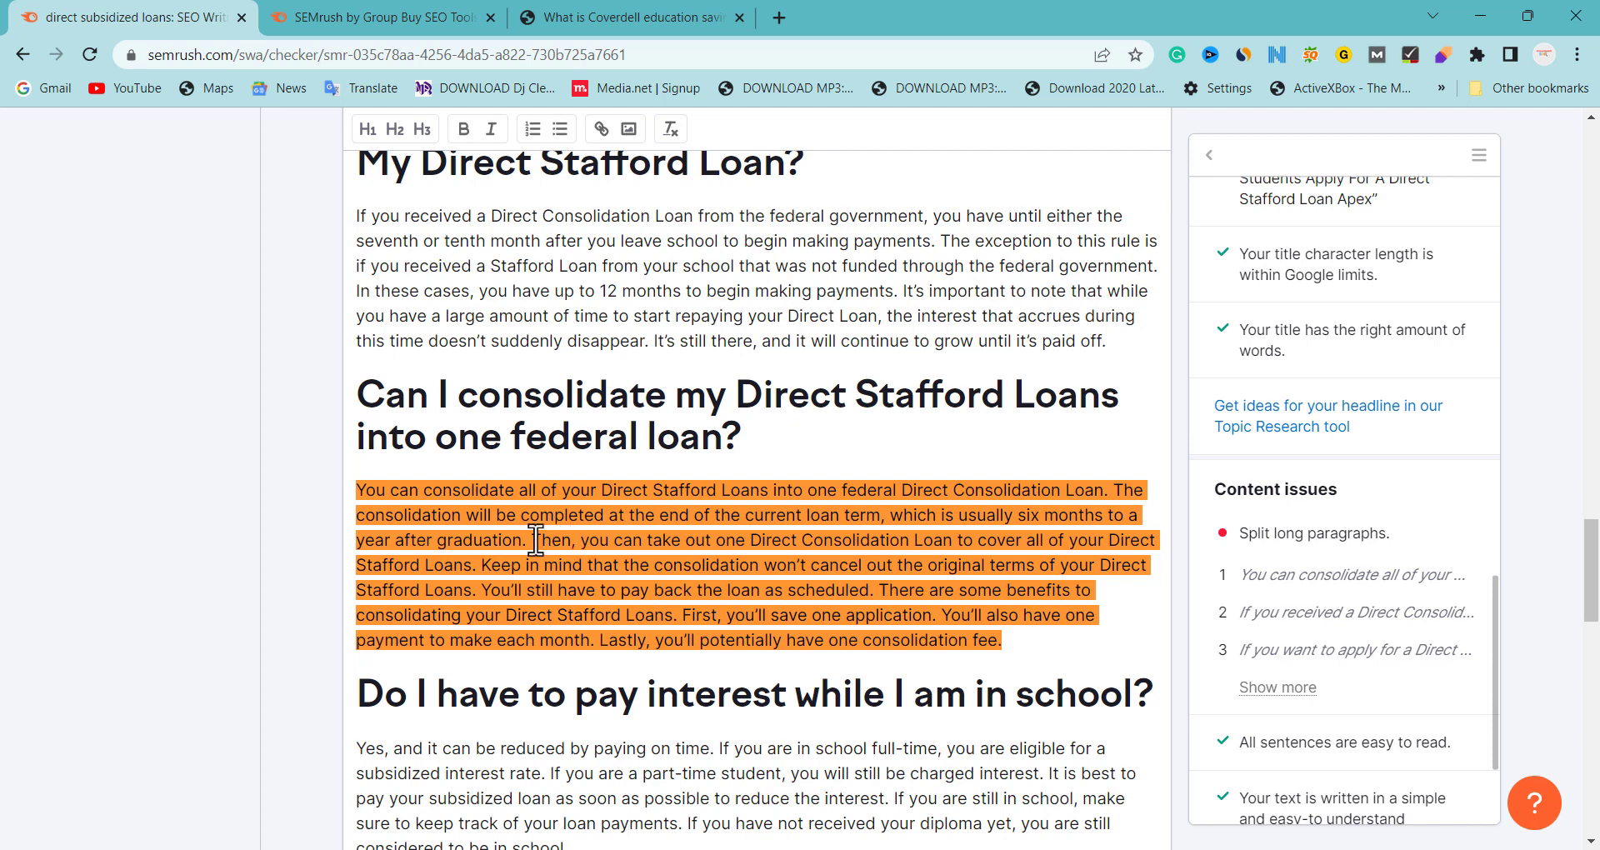
Split the long paragraph on consolidating Direct Stafford Loans into three, breaking before "Then, you can take out" and "There are some benefits"
click(536, 543)
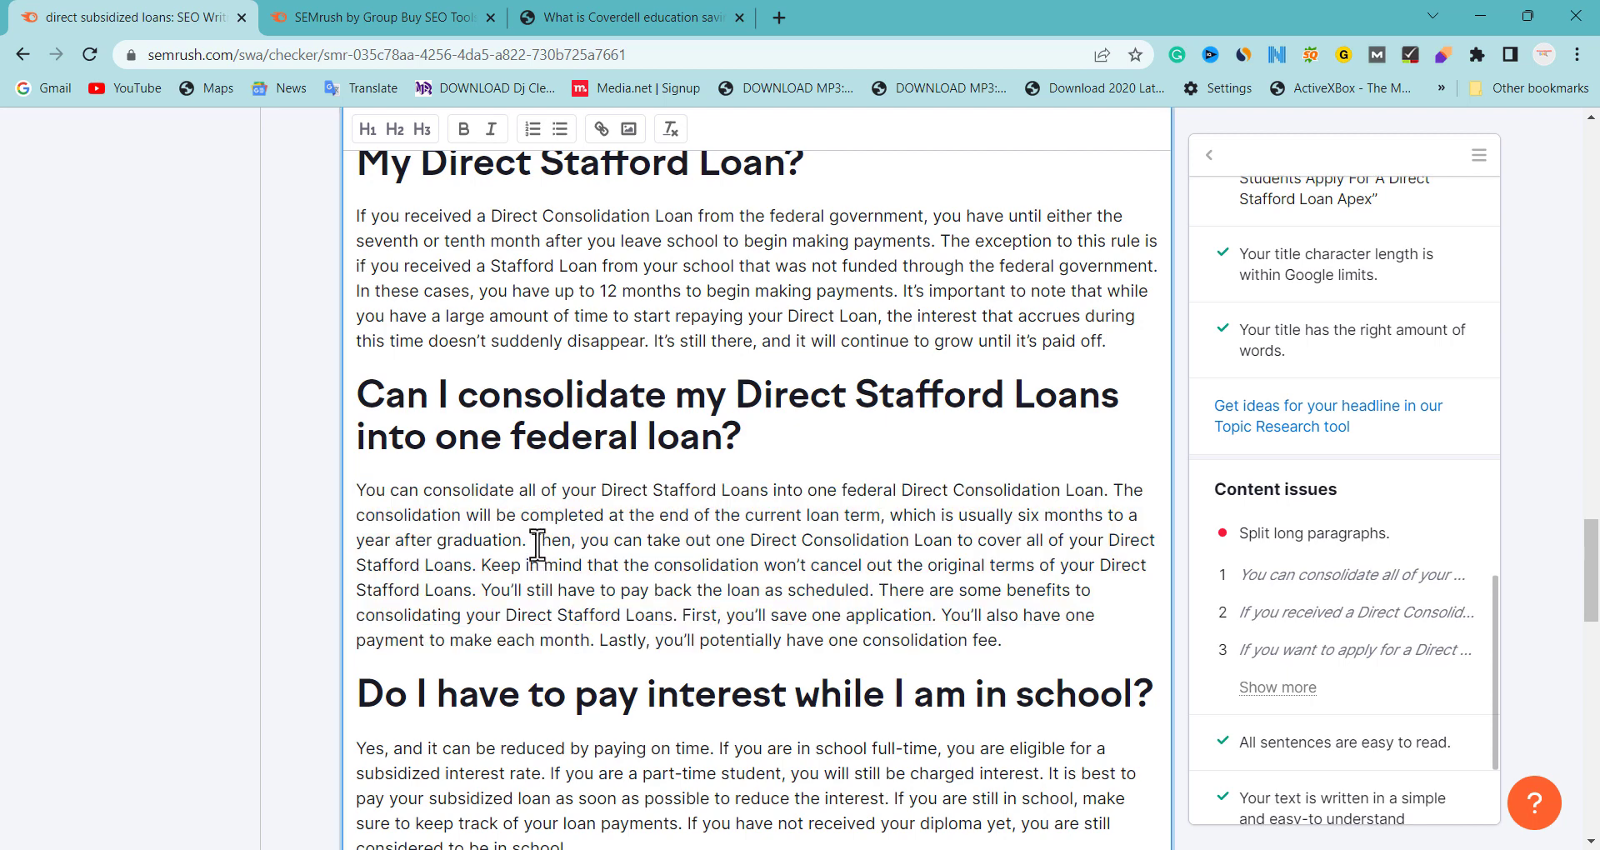
key(Return)
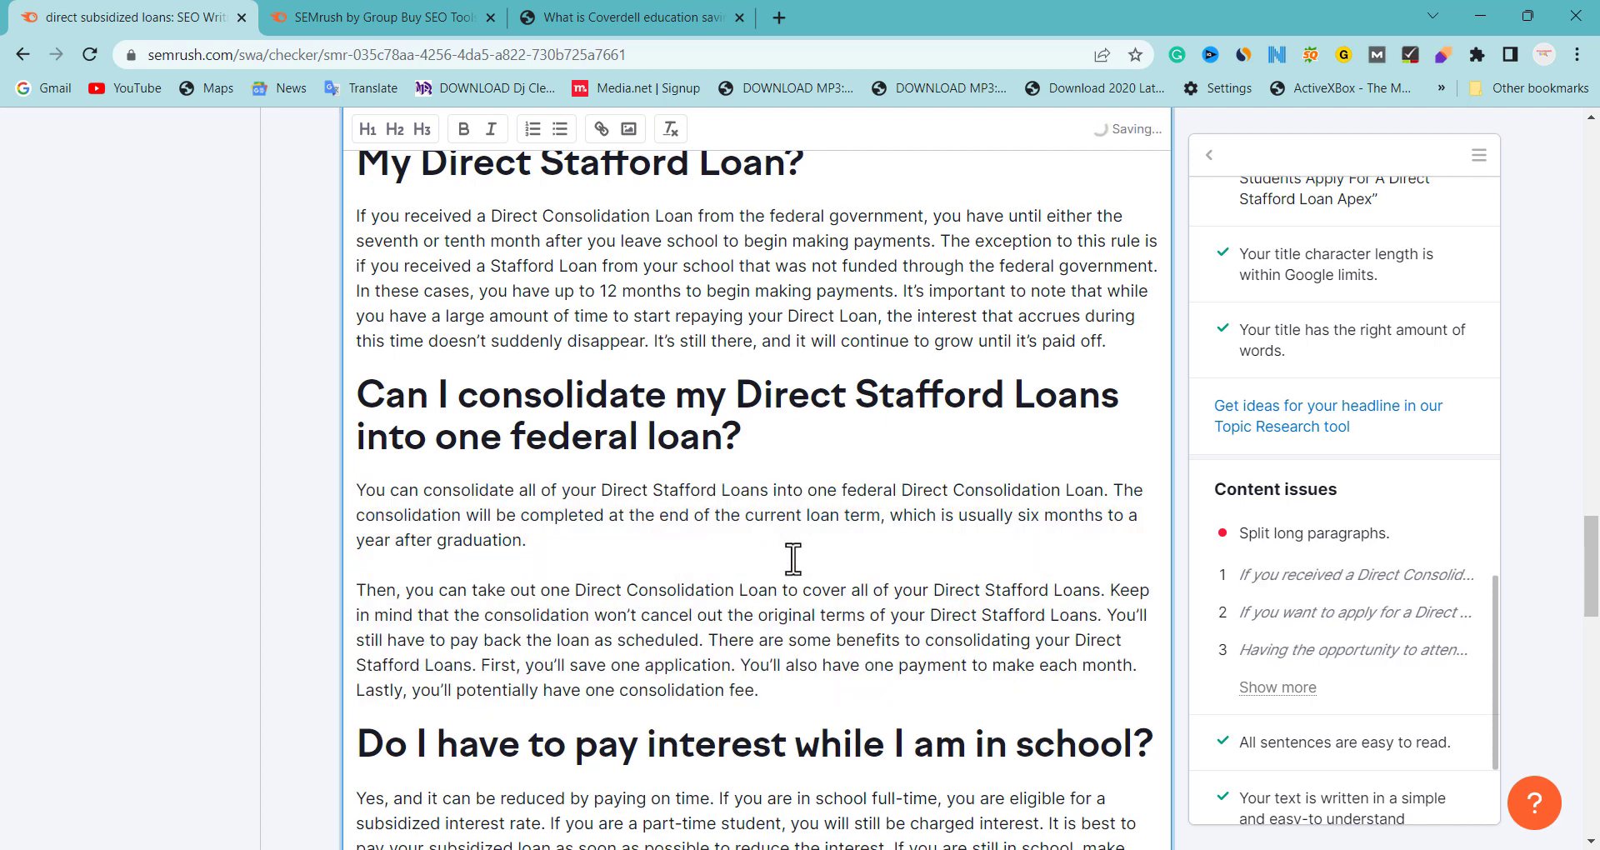
click(714, 639)
key(Return)
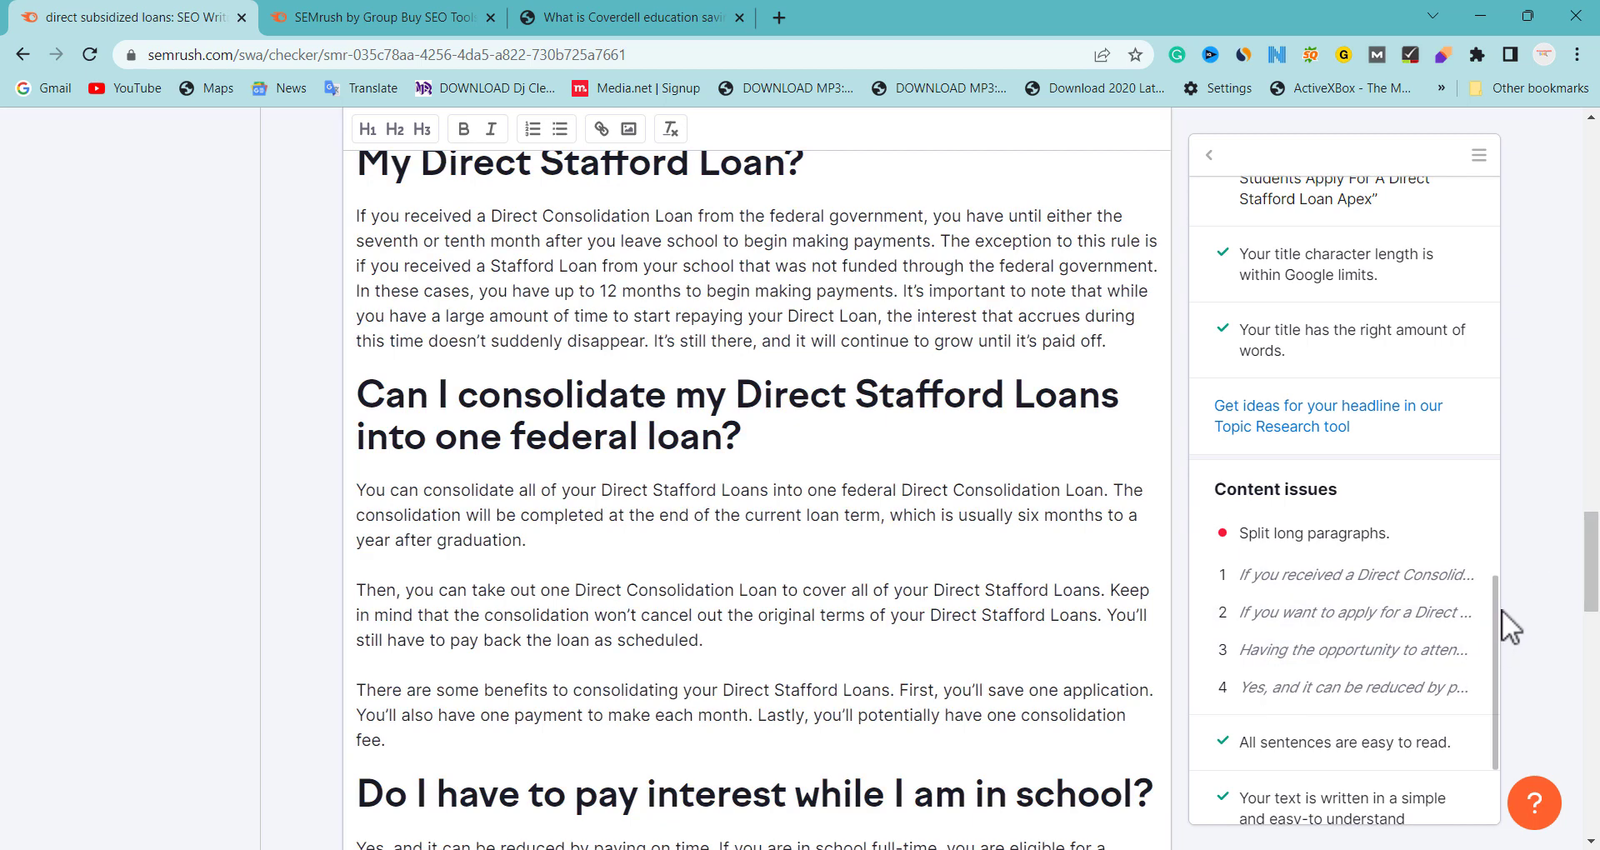
Review the remaining content issues in the Readability recommendations and return to the overall score chart
drag(1501, 608, 1497, 683)
click(1541, 573)
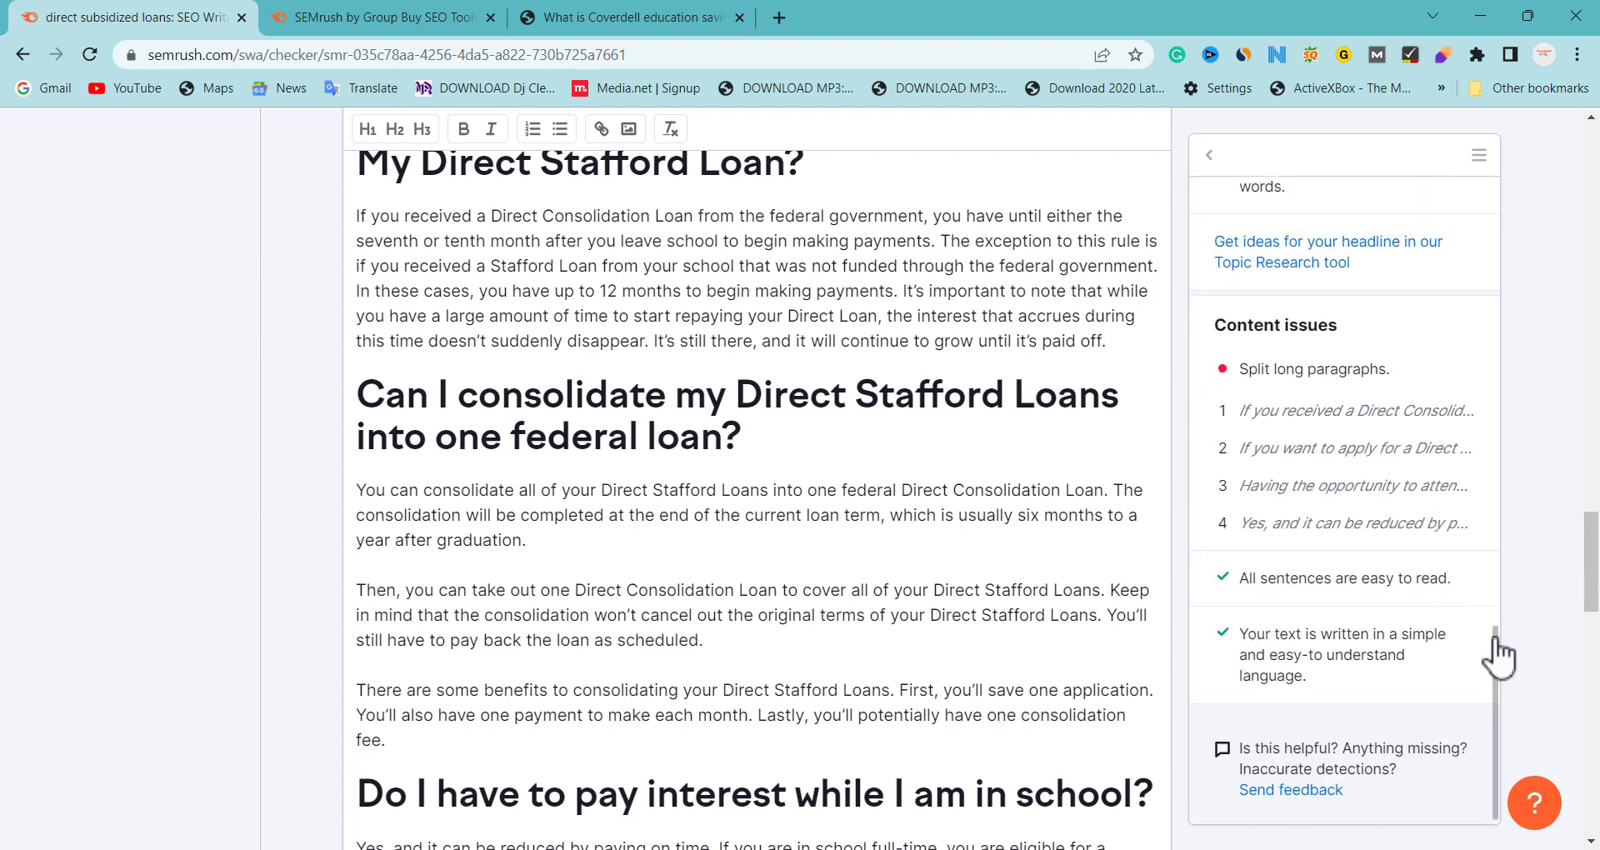
drag(1497, 658, 1498, 510)
drag(1590, 550, 1593, 229)
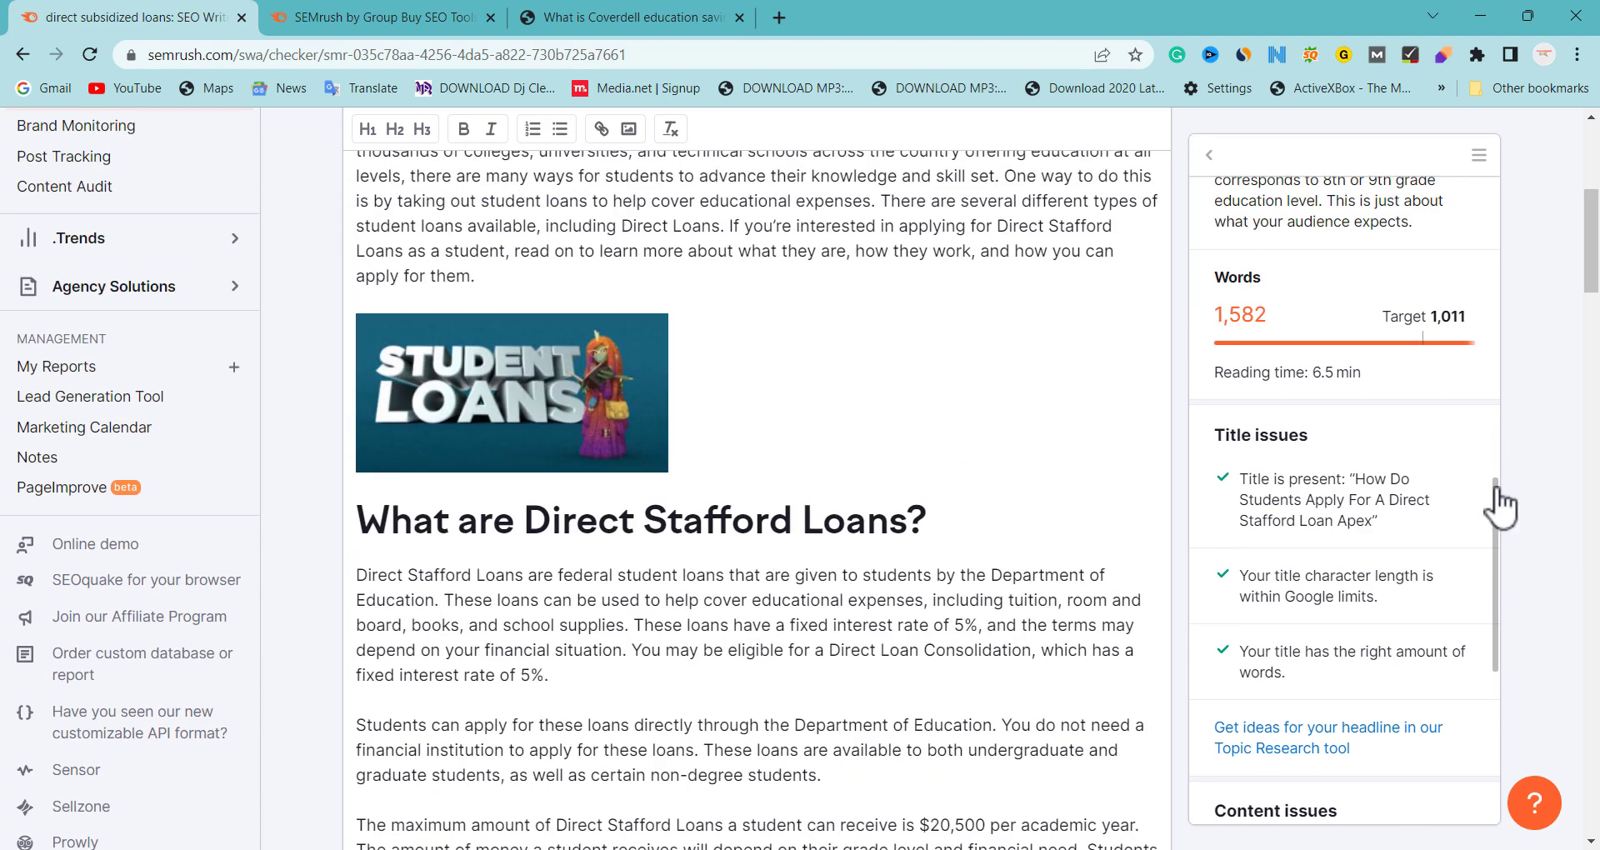
drag(1494, 466, 1503, 198)
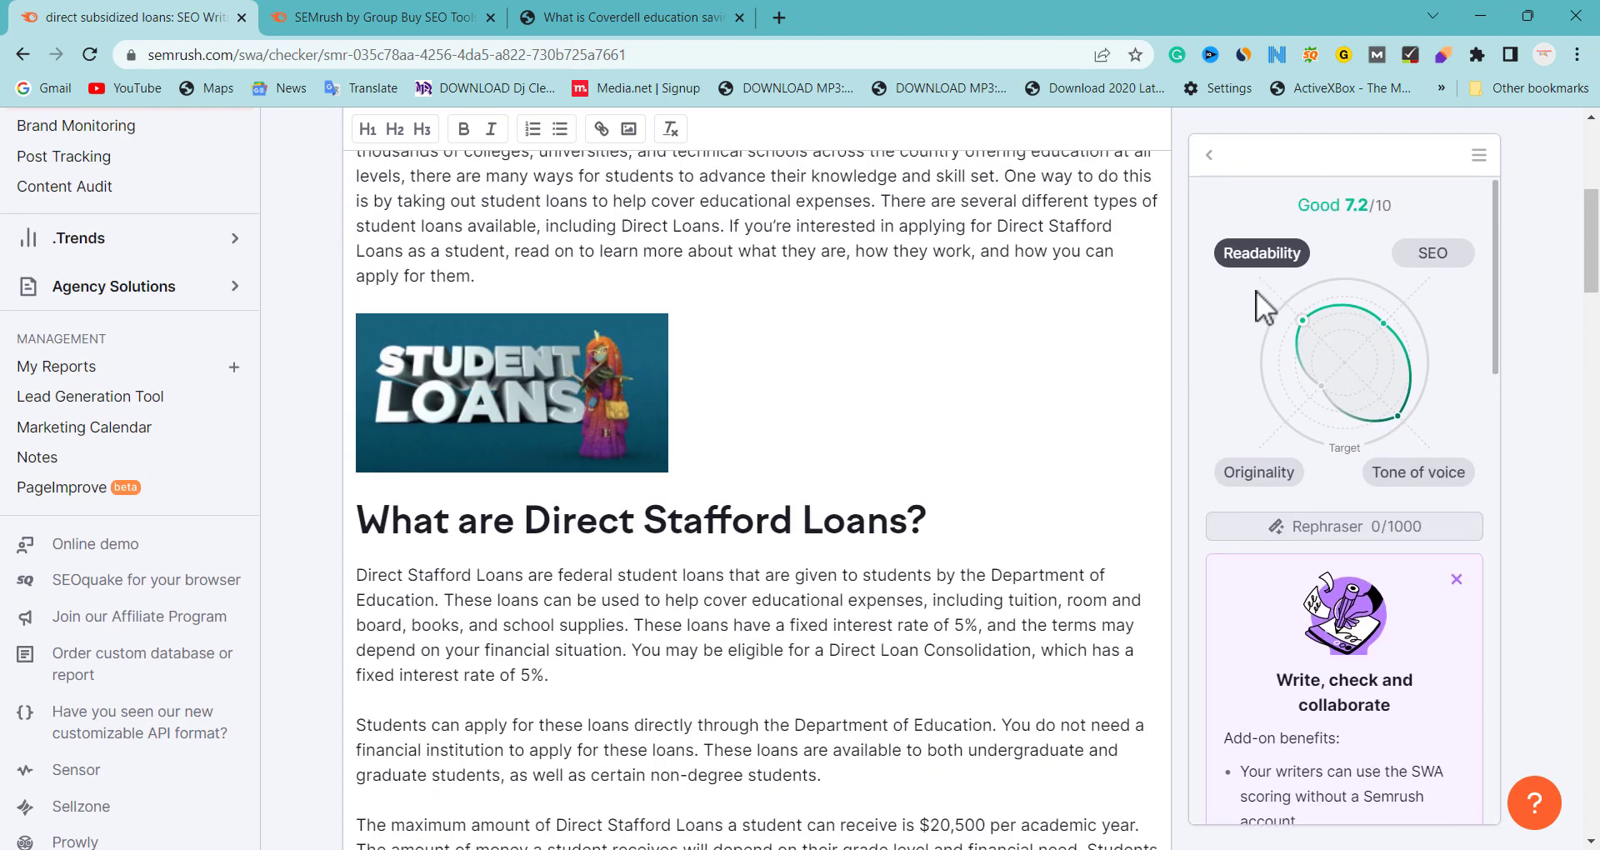
Open the SEO details, examine the target and recommended keywords, and locate "application for federal student" in the article
click(1441, 253)
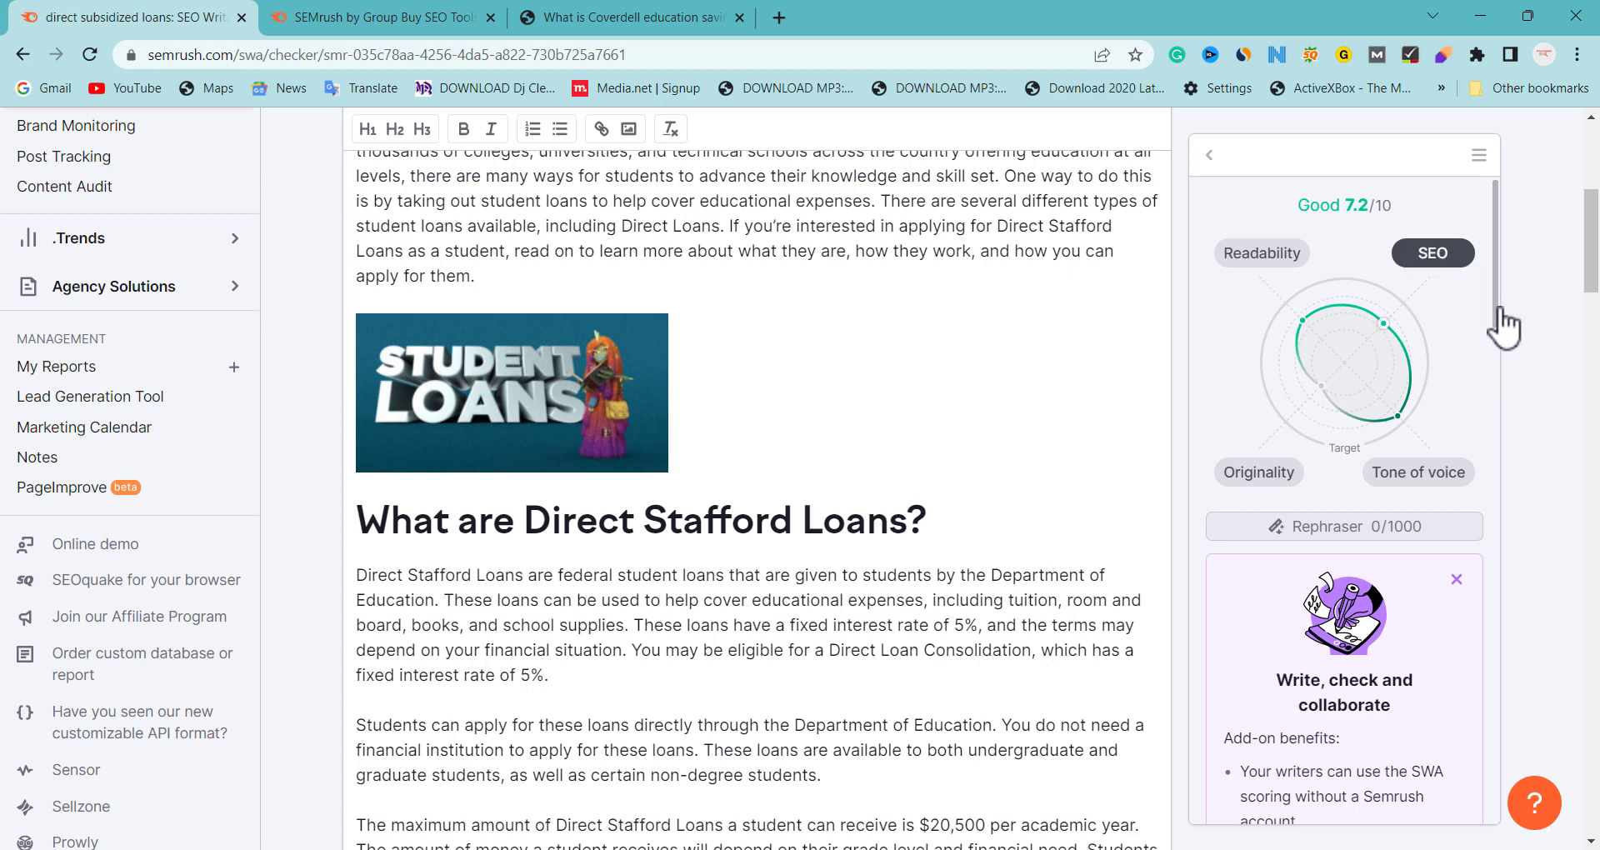
drag(1497, 308, 1480, 520)
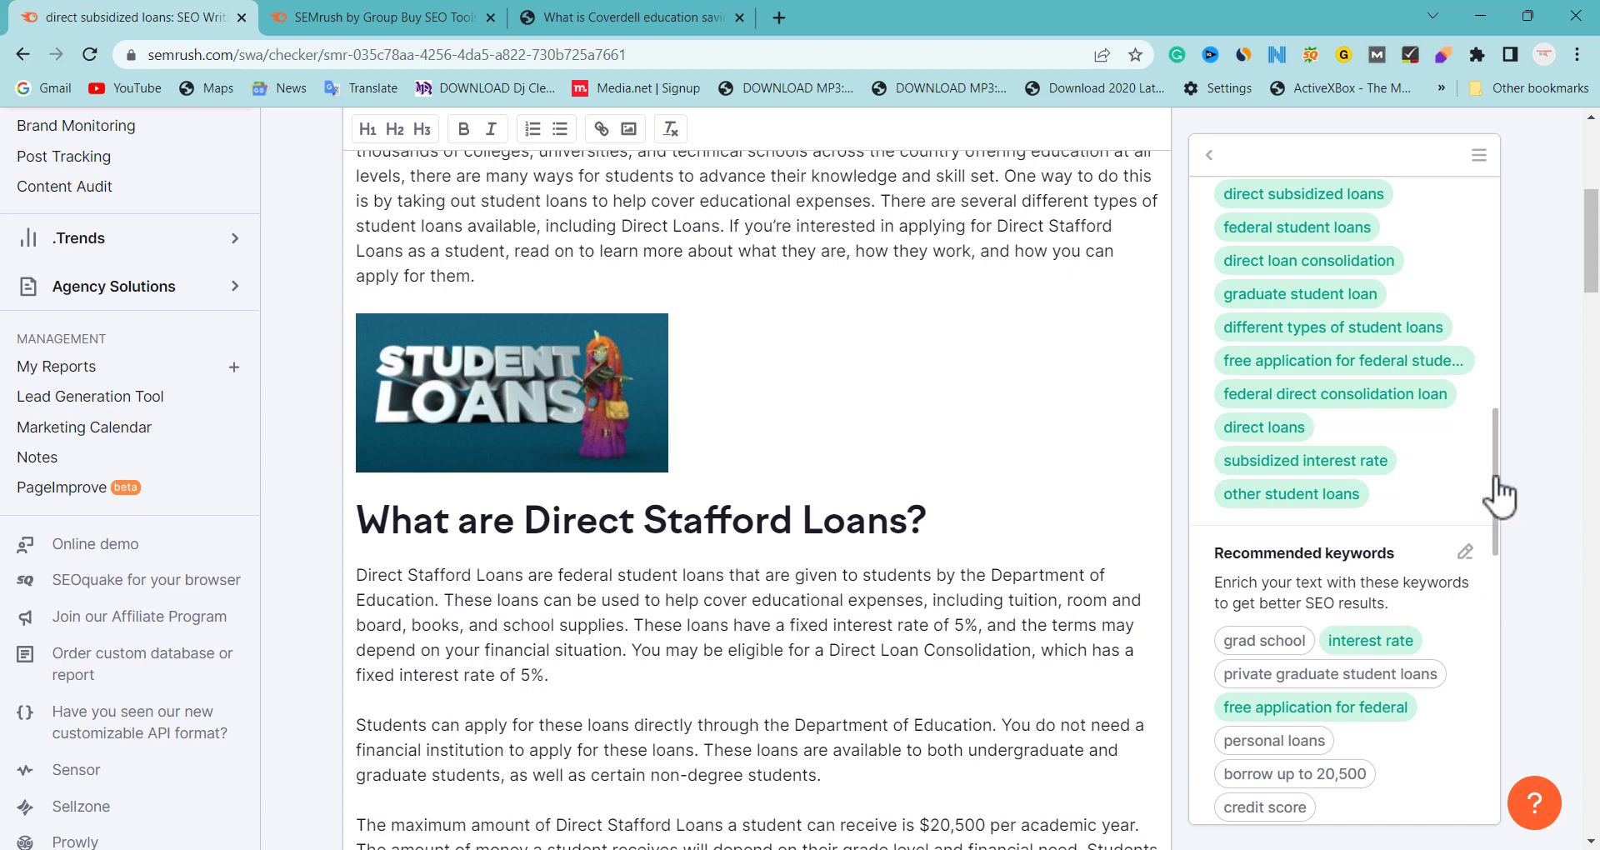
drag(1496, 479, 1497, 533)
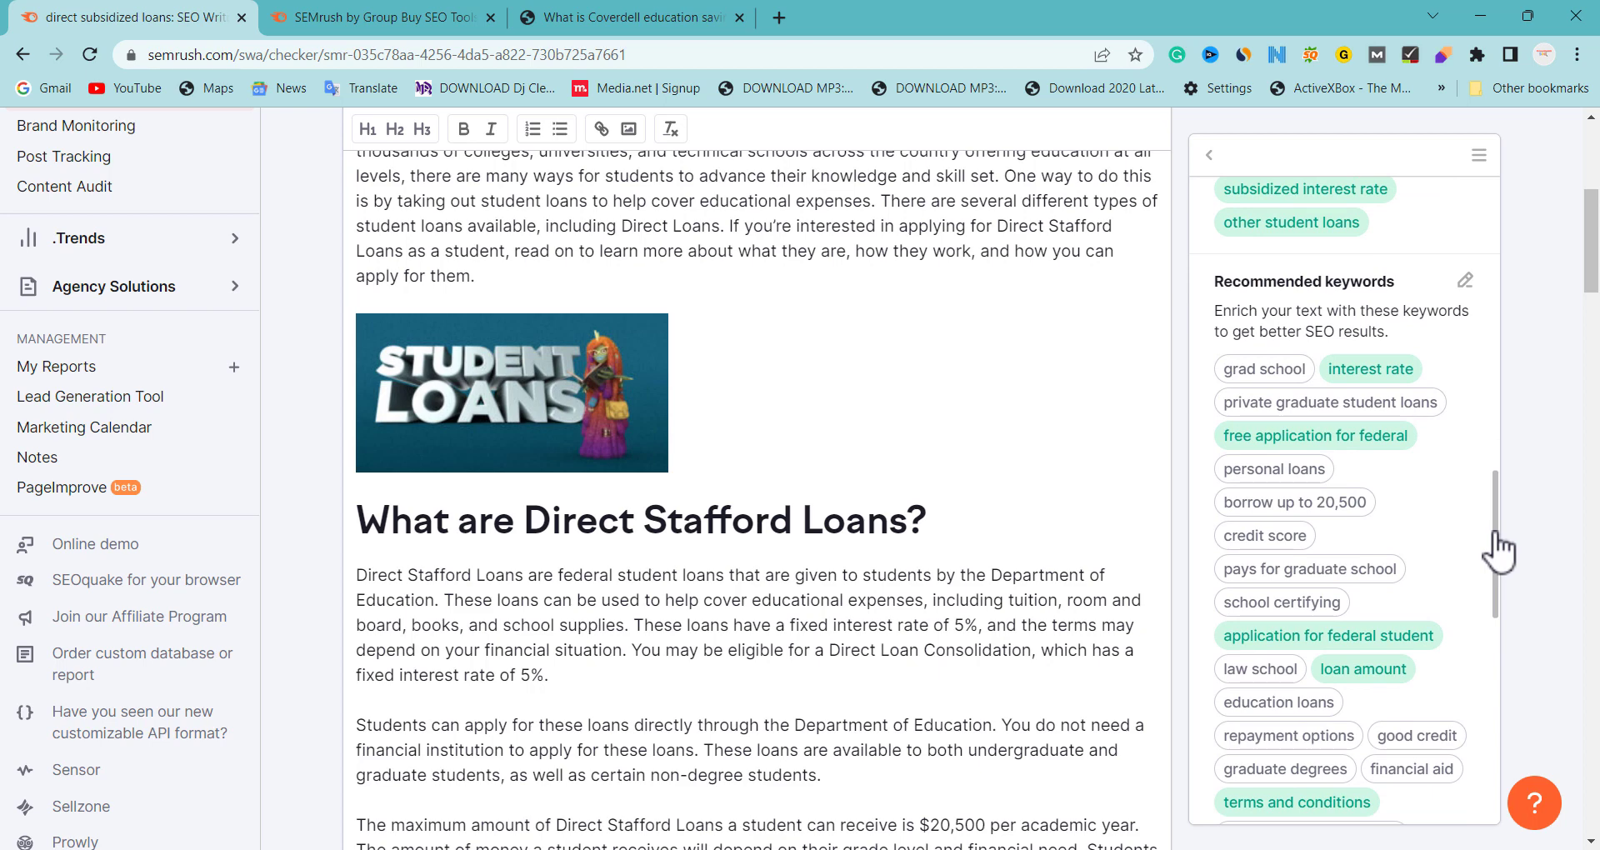
mouse_move(1271, 445)
mouse_move(1296, 503)
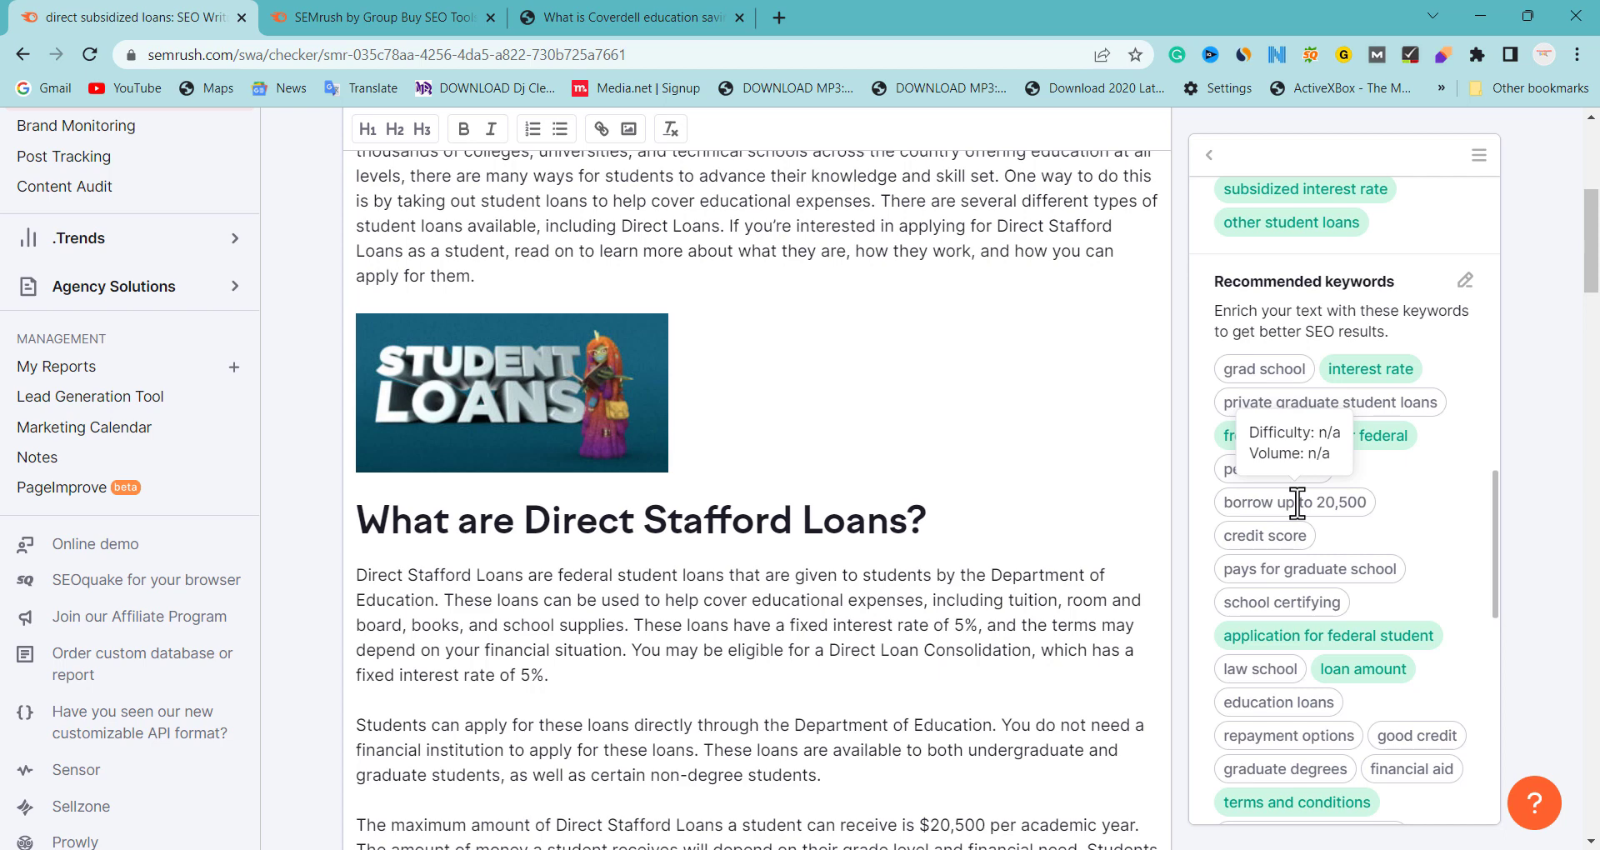
mouse_move(1283, 534)
scroll(1487, 592, down, 4)
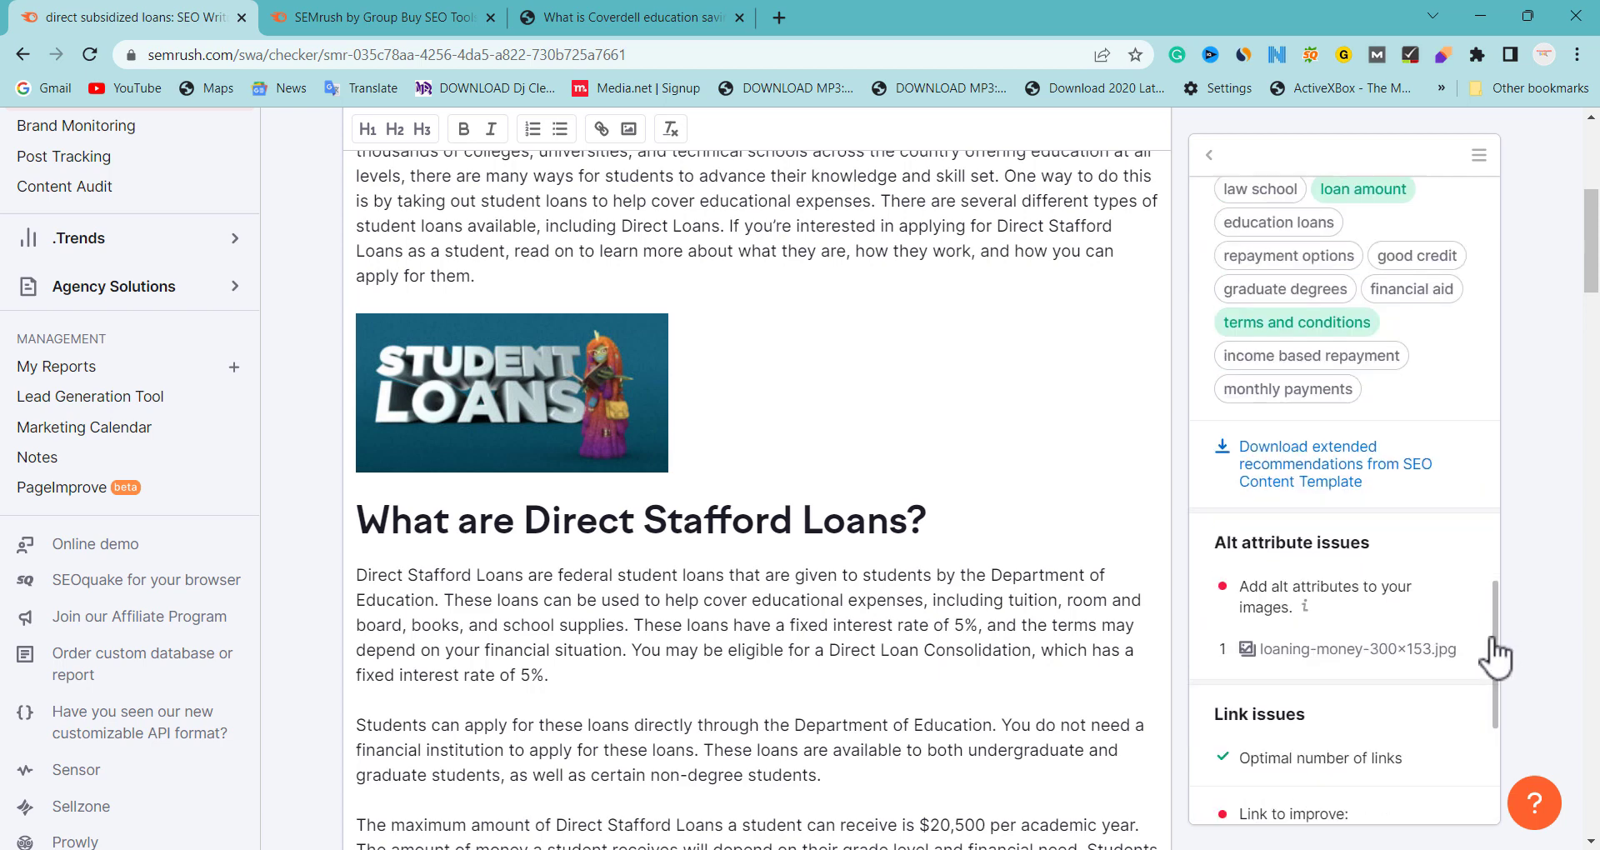
scroll(1487, 591, up, 3)
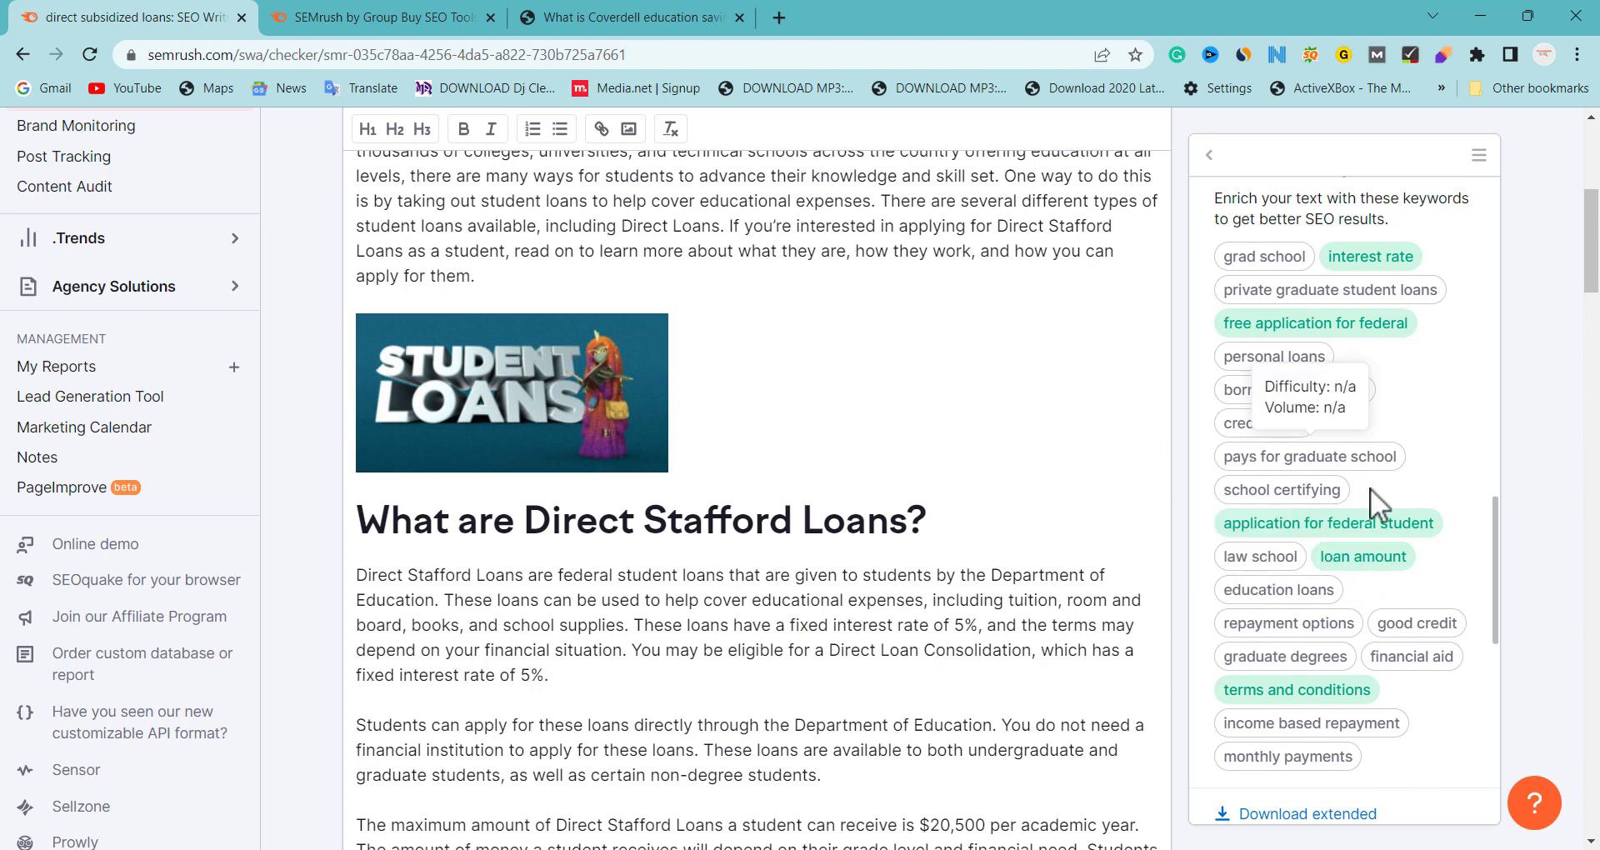
click(1251, 524)
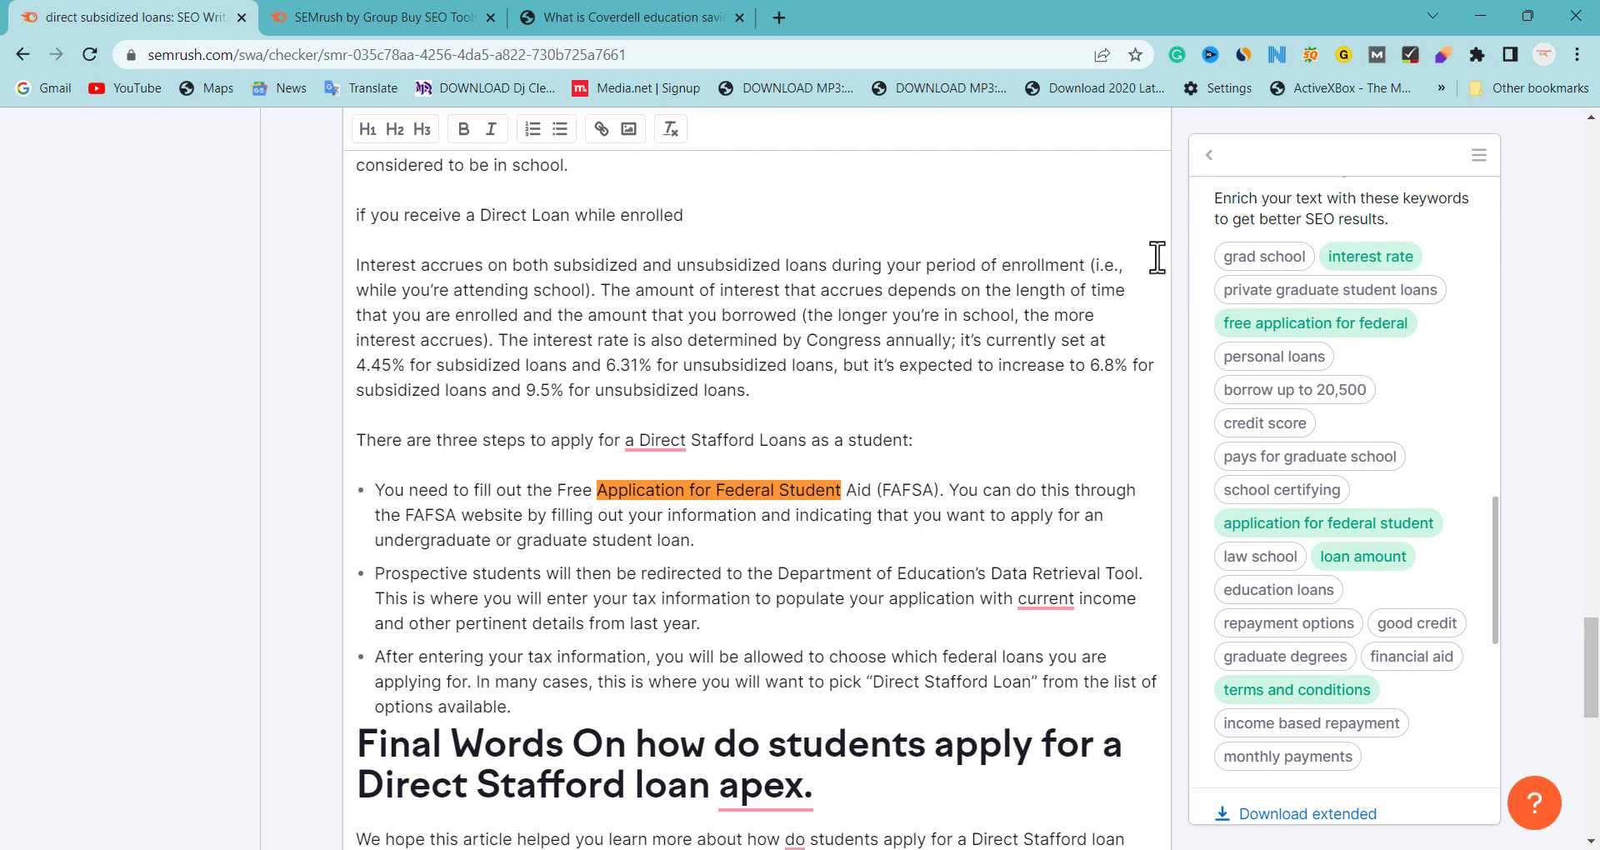
mouse_move(1326, 296)
Examine the alt attribute, link and title issues, and inspect the flagged United States Department of Education link in the article
drag(1497, 514, 1508, 661)
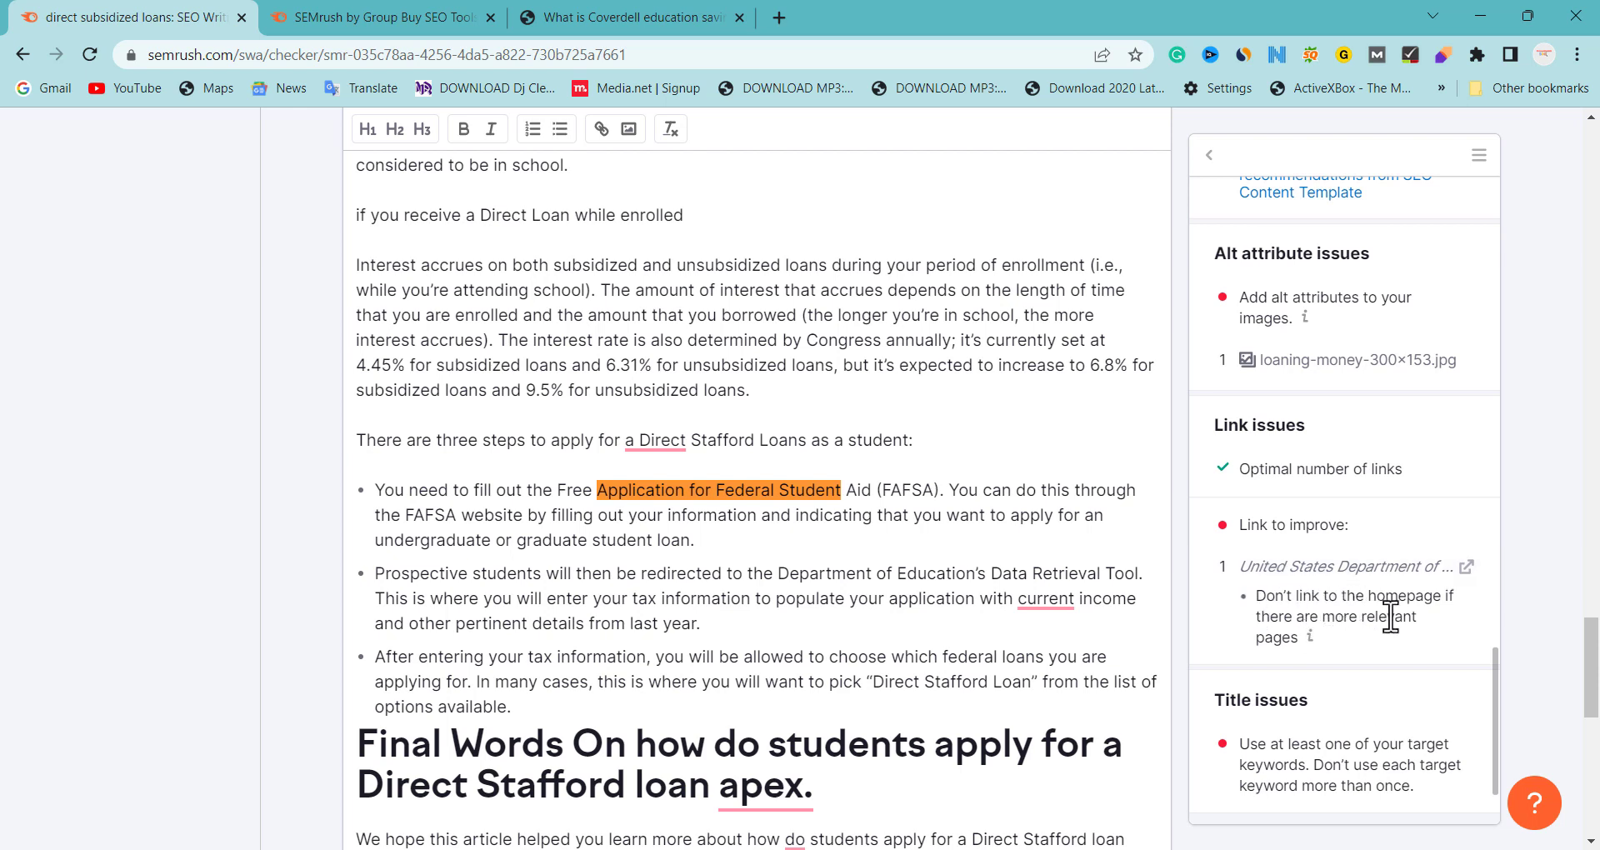
click(1354, 568)
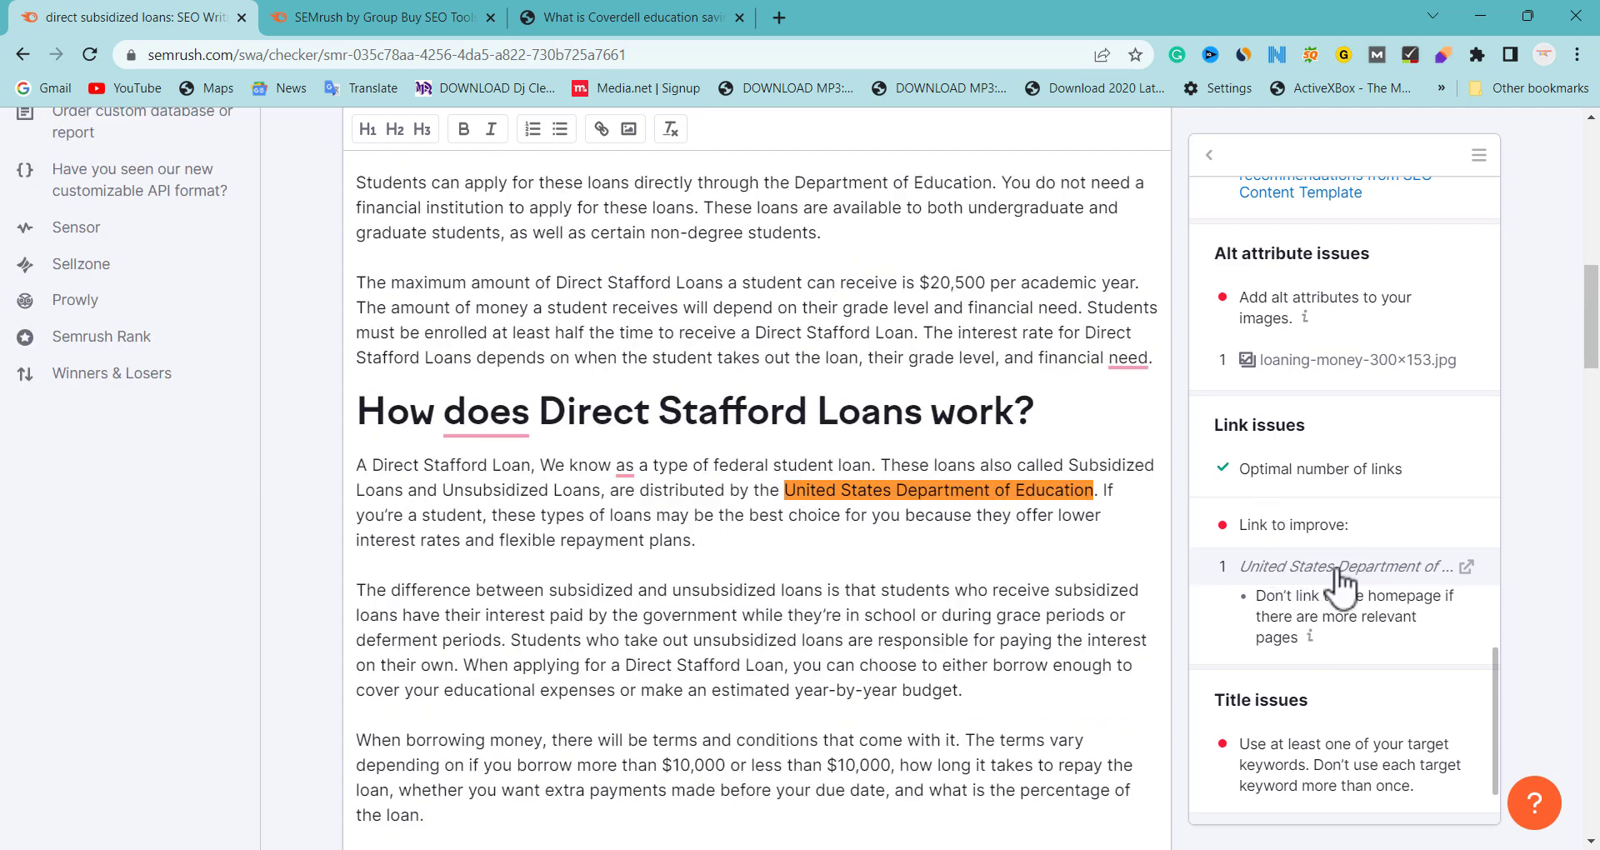
click(923, 542)
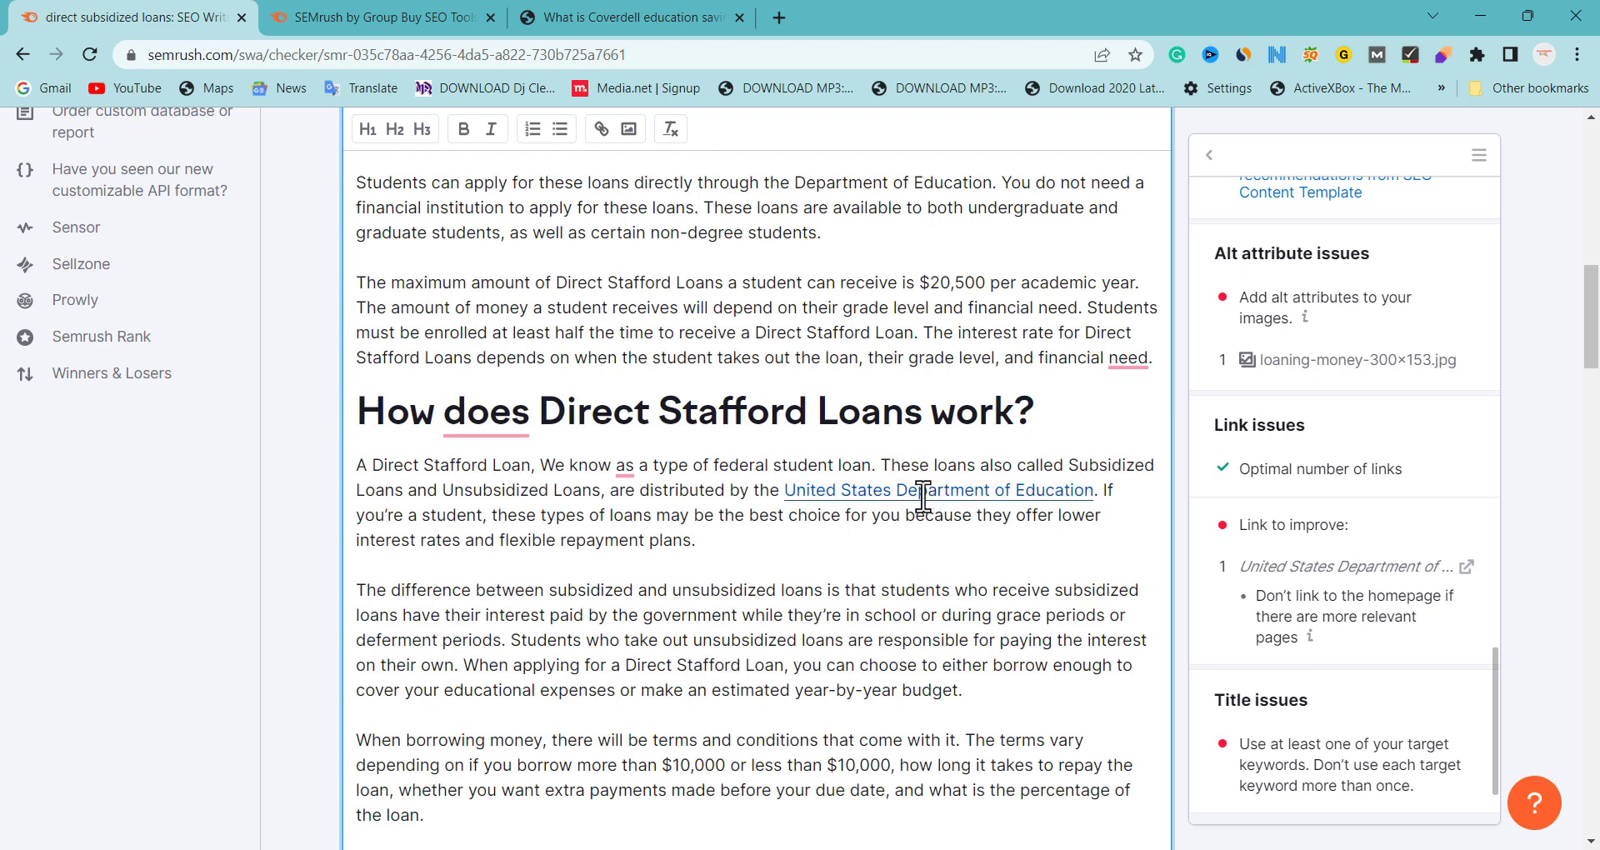
click(928, 494)
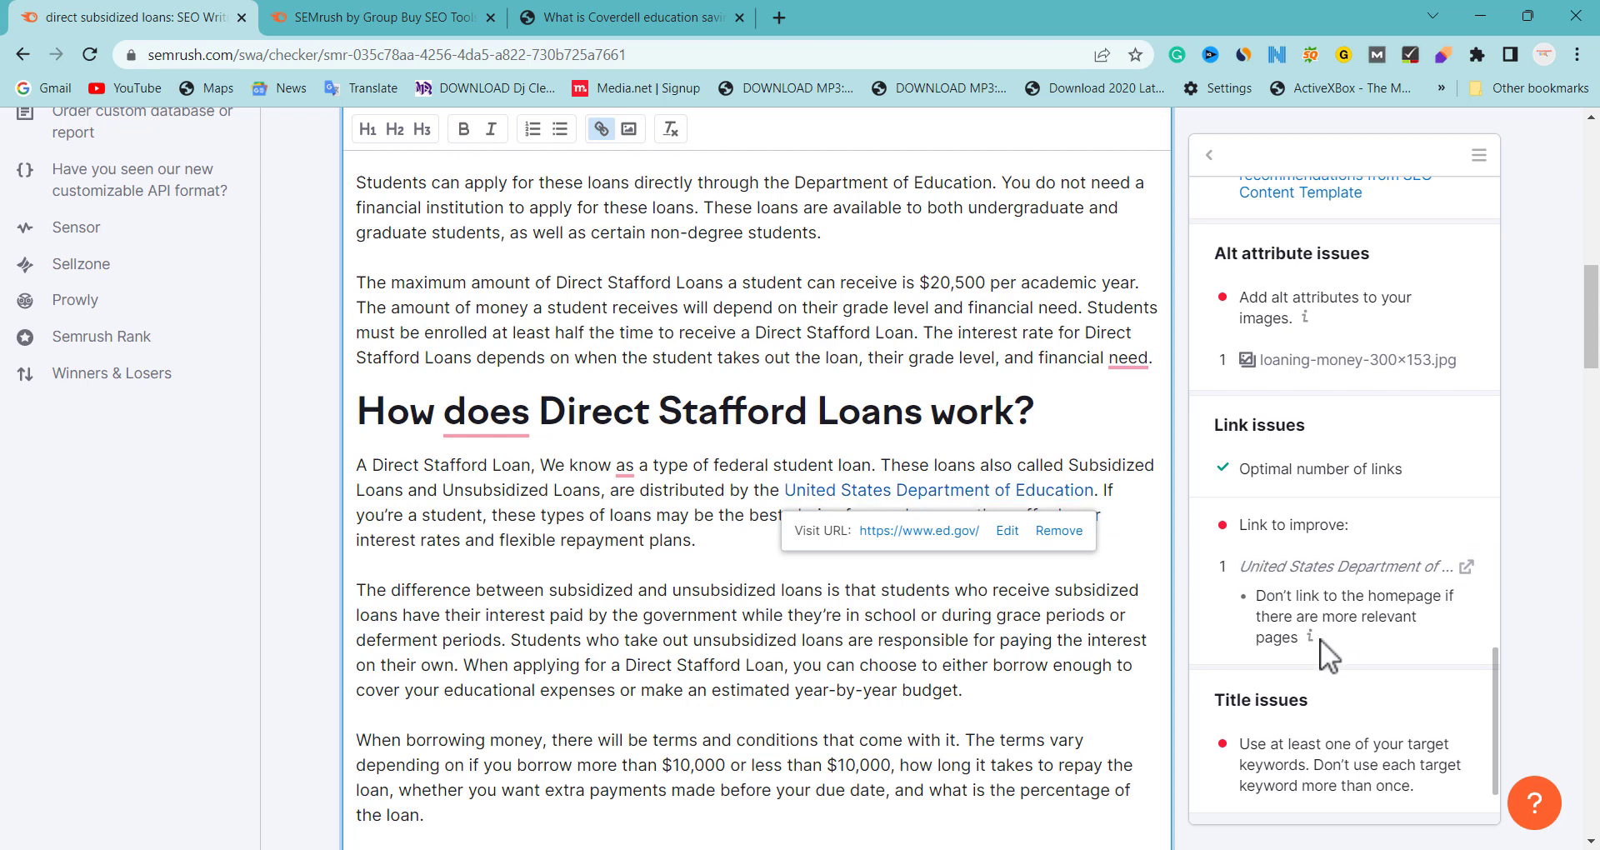
mouse_move(1310, 640)
drag(1490, 691, 1481, 772)
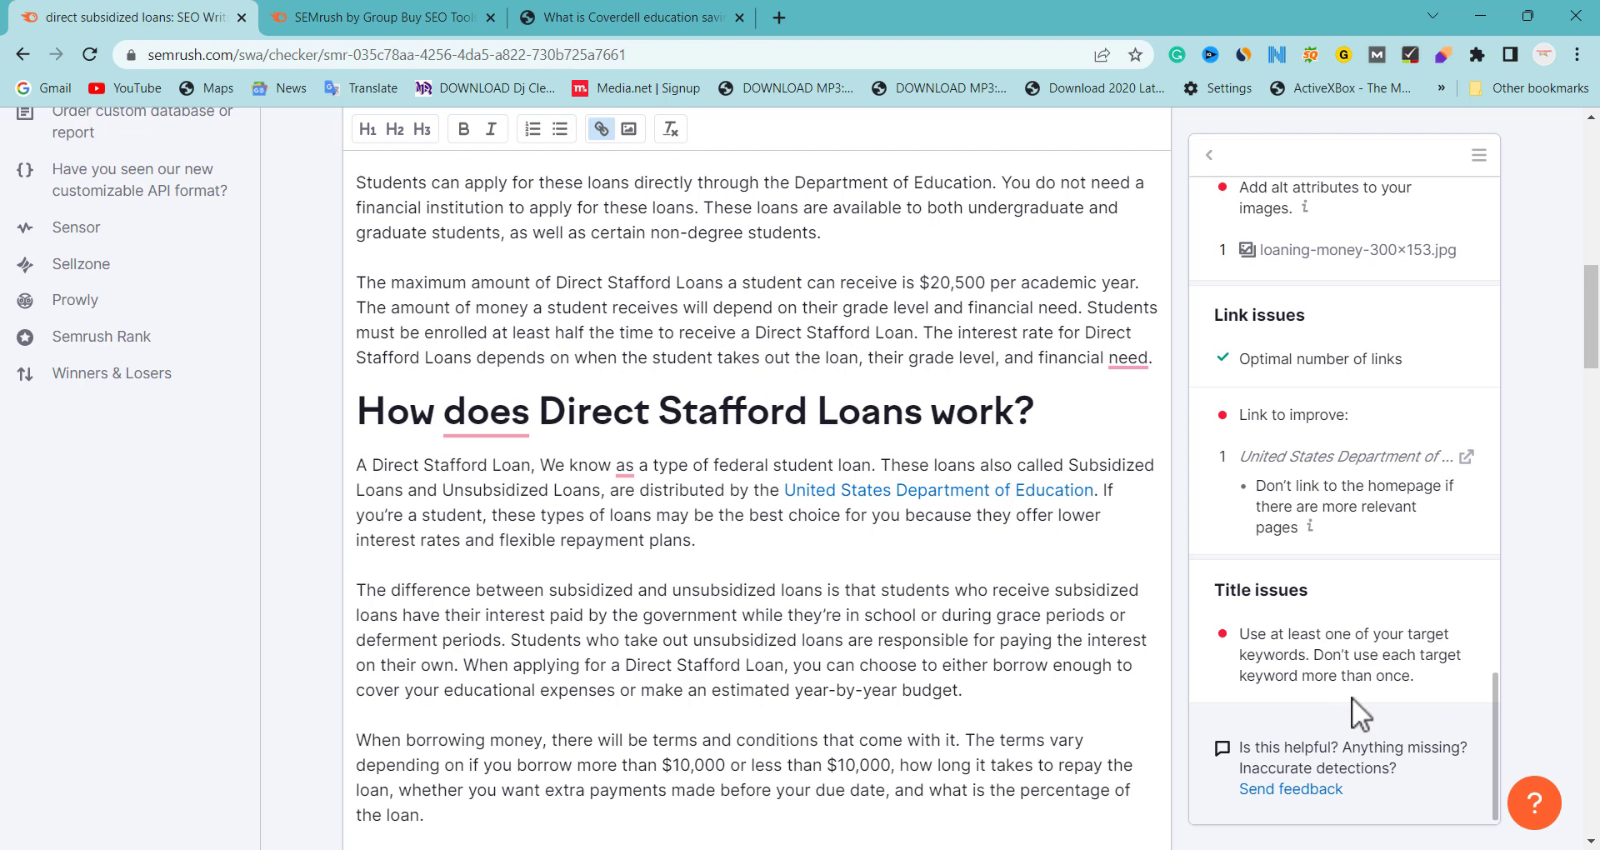
Open the Tone of voice details, expand the most casual sentences, and locate the first two of them in the article
drag(1494, 708, 1493, 190)
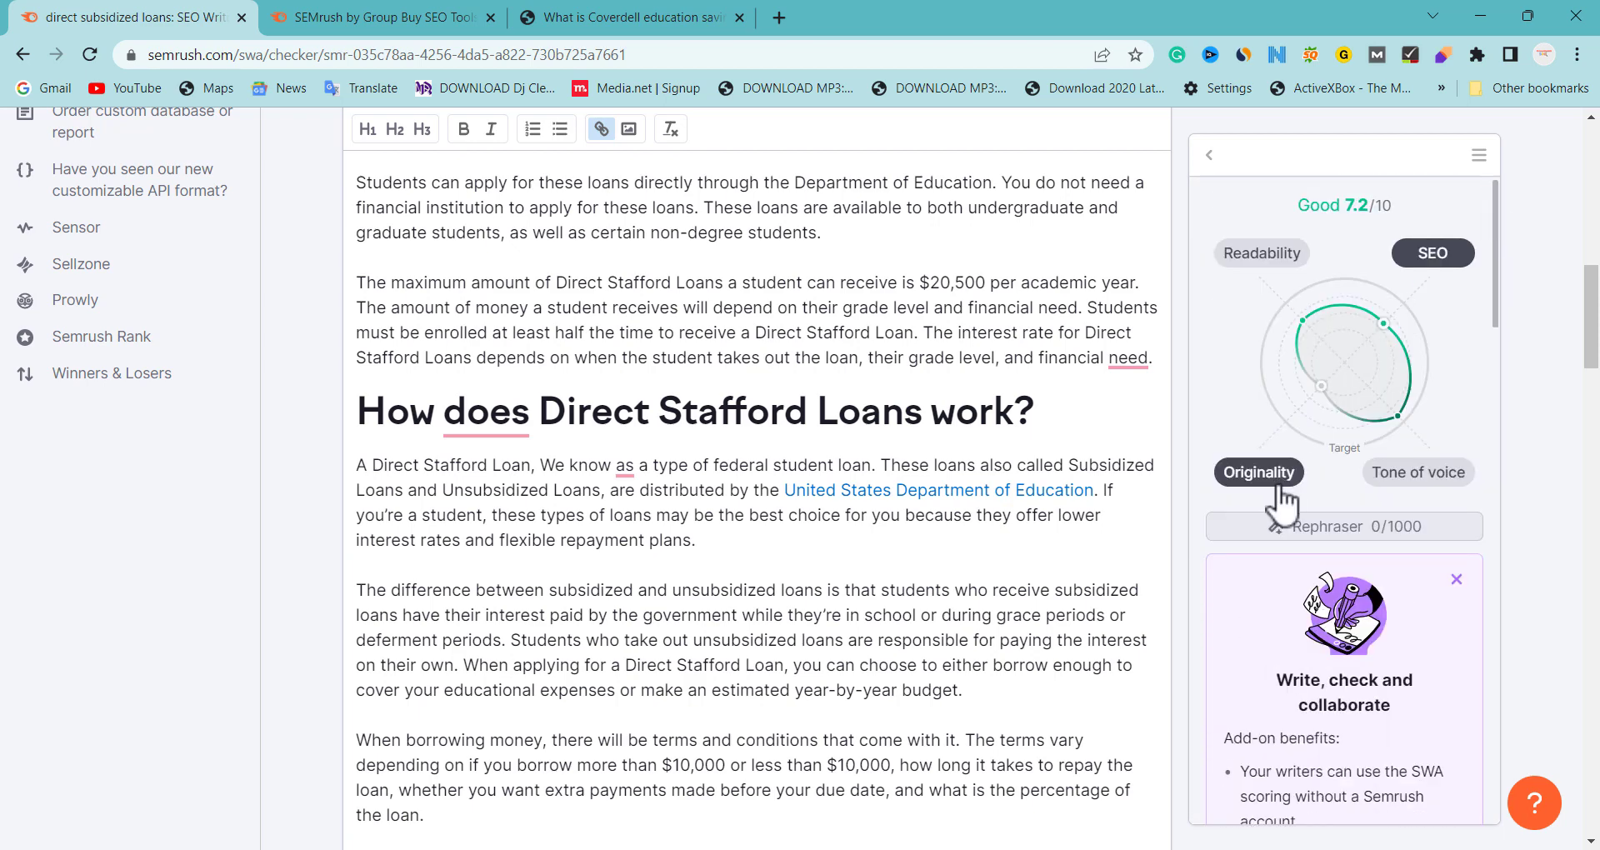
click(1427, 477)
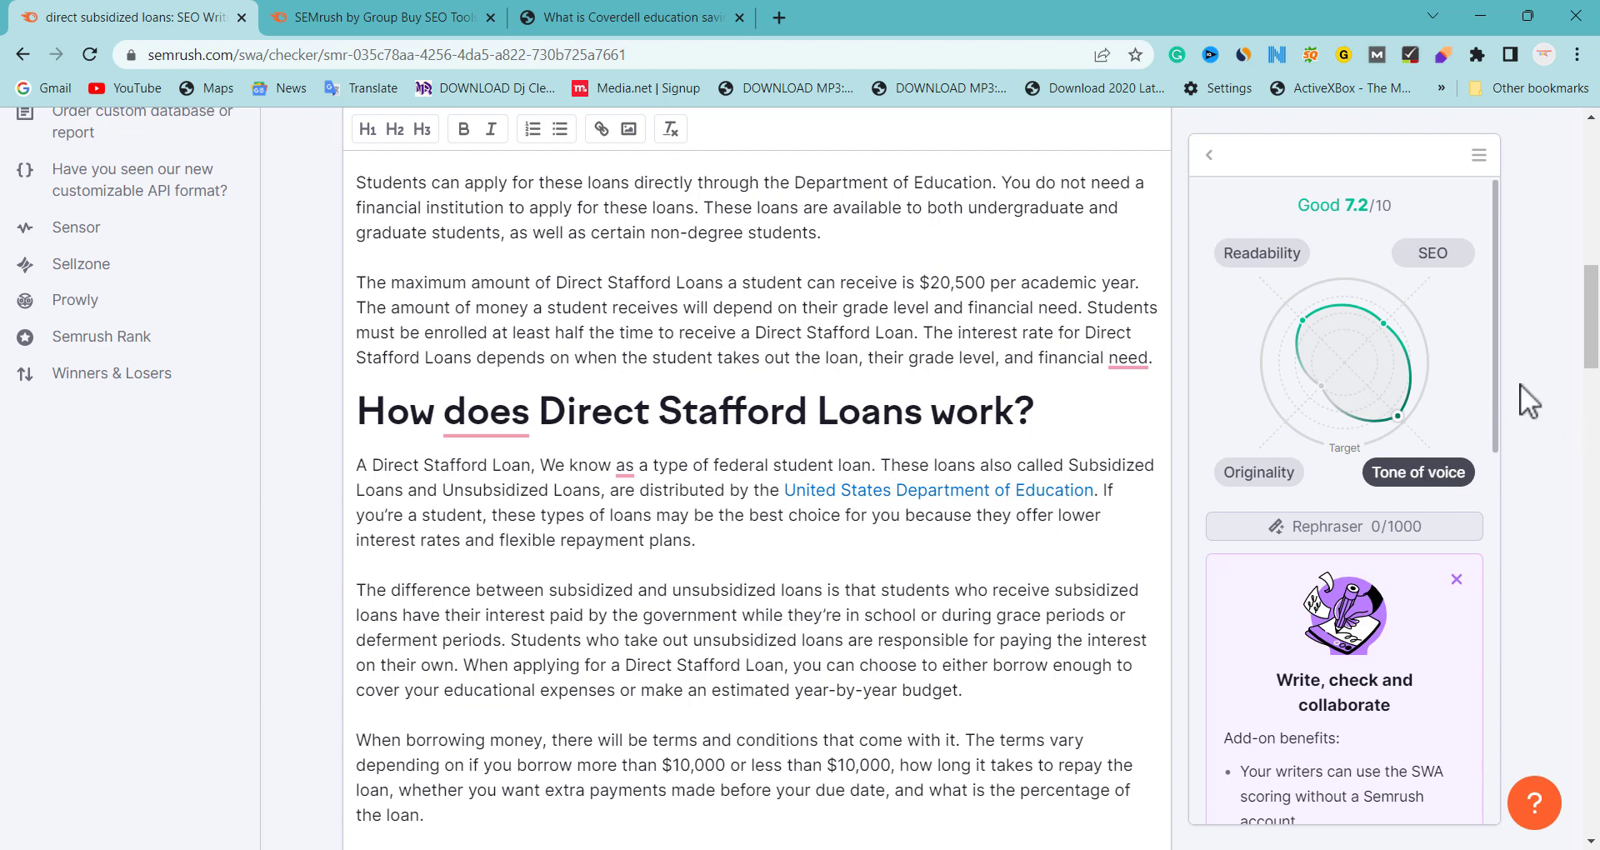
drag(1493, 370, 1492, 709)
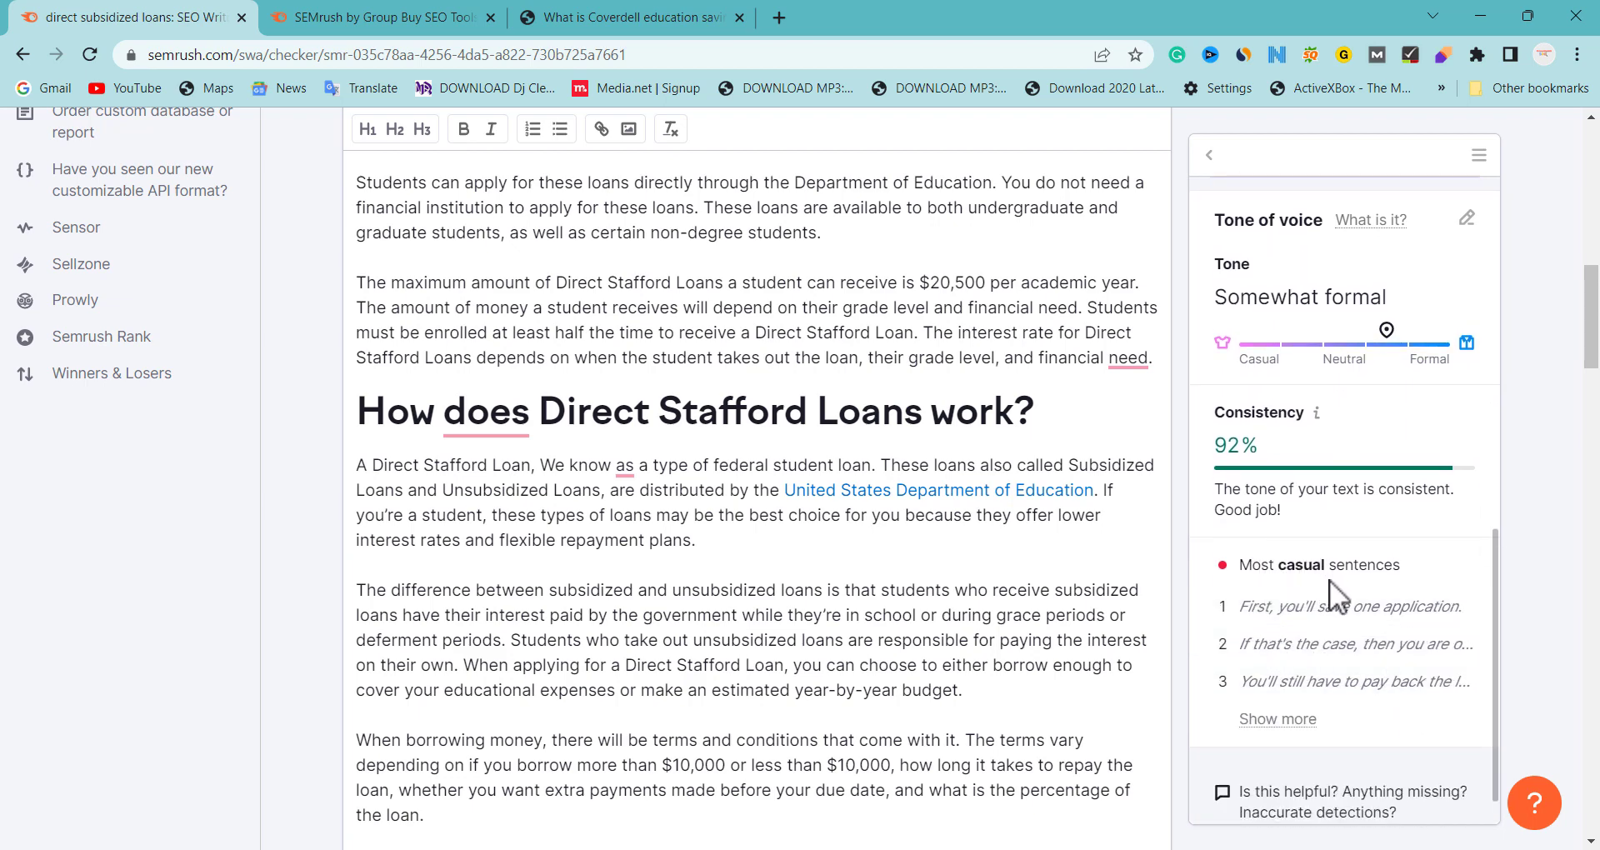
click(1262, 608)
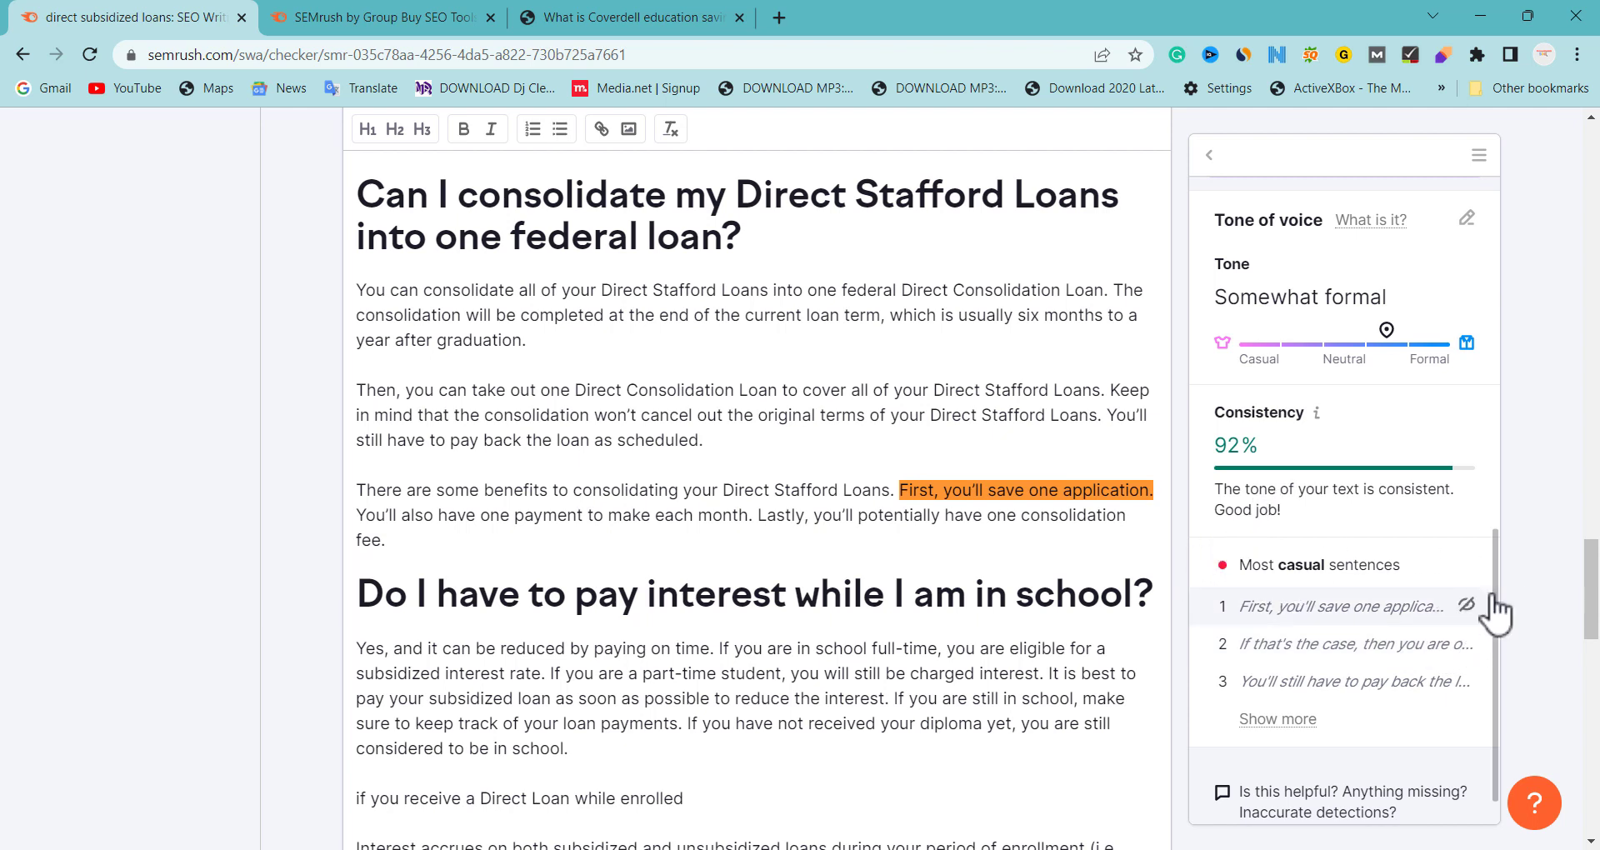
click(1268, 646)
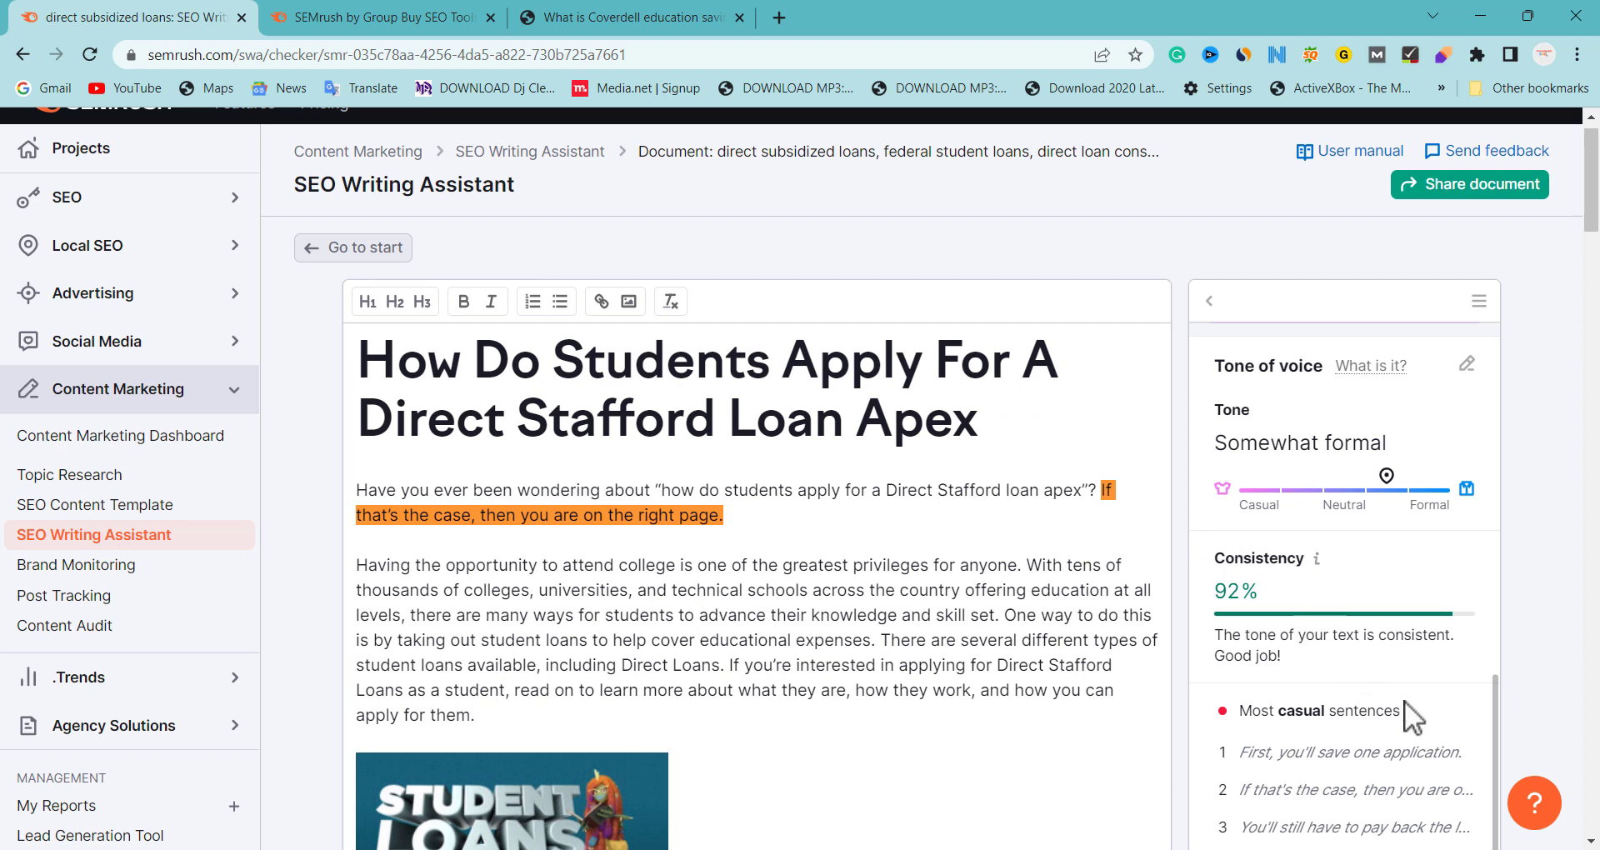
scroll(1502, 723, down, 1)
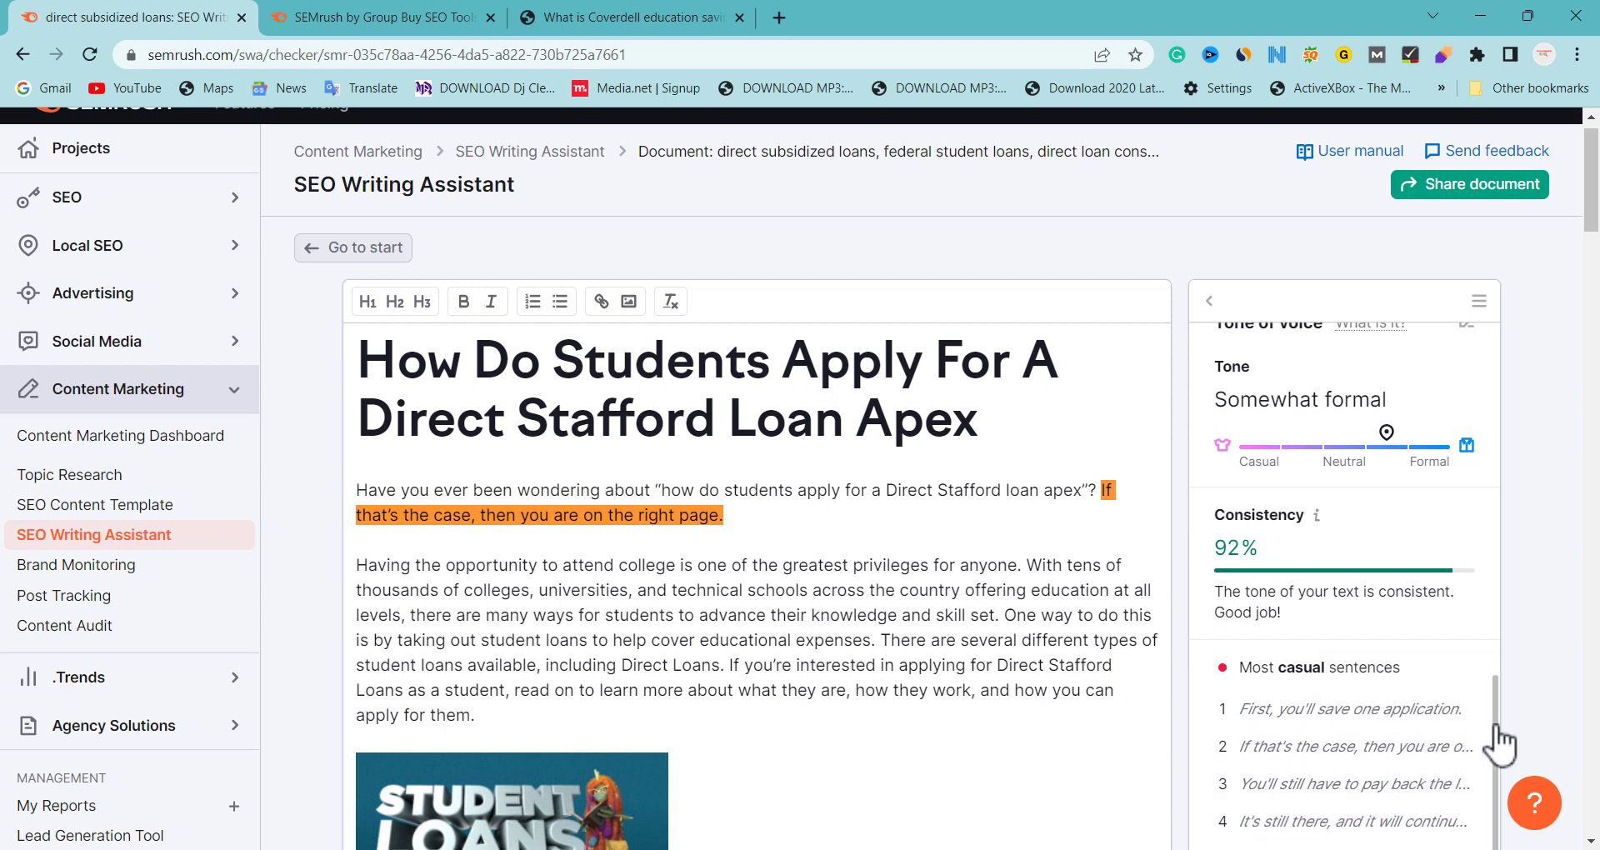
scroll(1500, 746, down, 2)
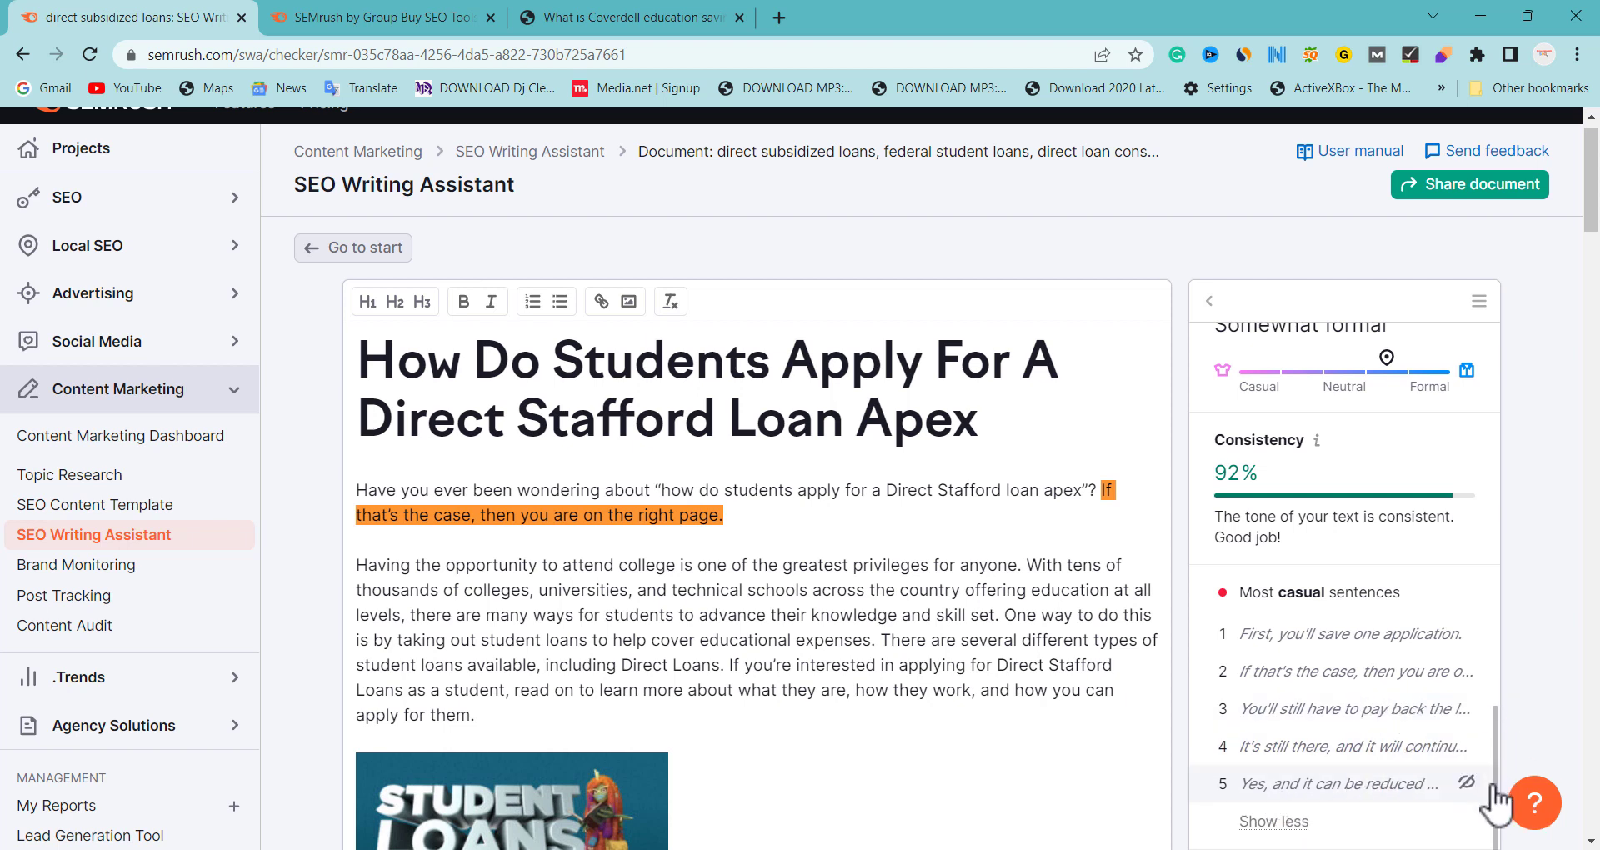
Open the Originality details and start the plagiarism check on the article
drag(1503, 700, 1458, 364)
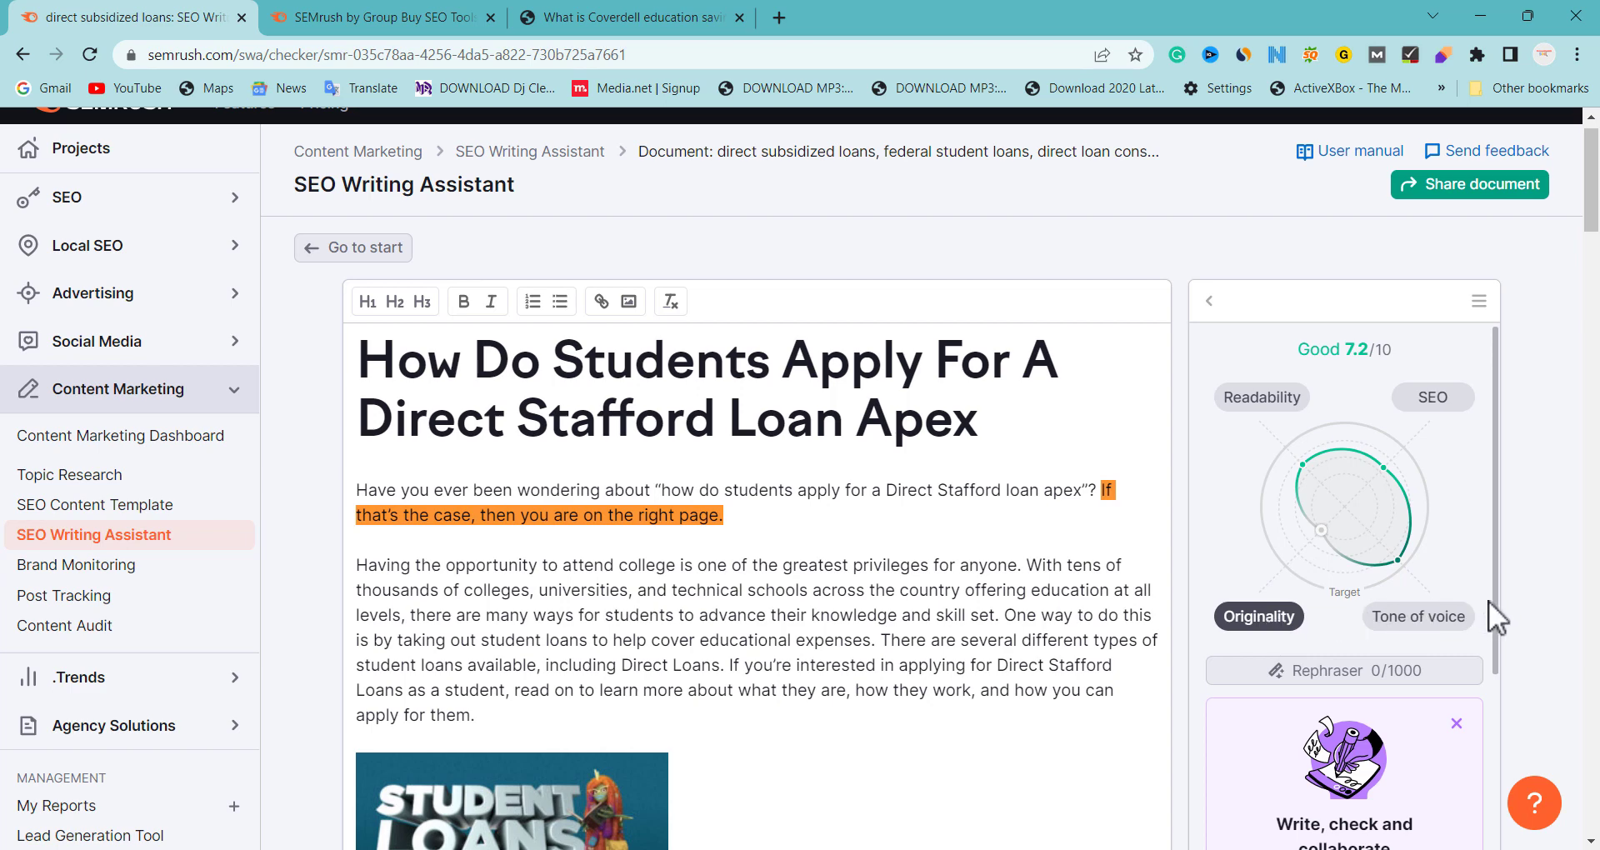
drag(1487, 600, 1477, 797)
scroll(1478, 796, down, 3)
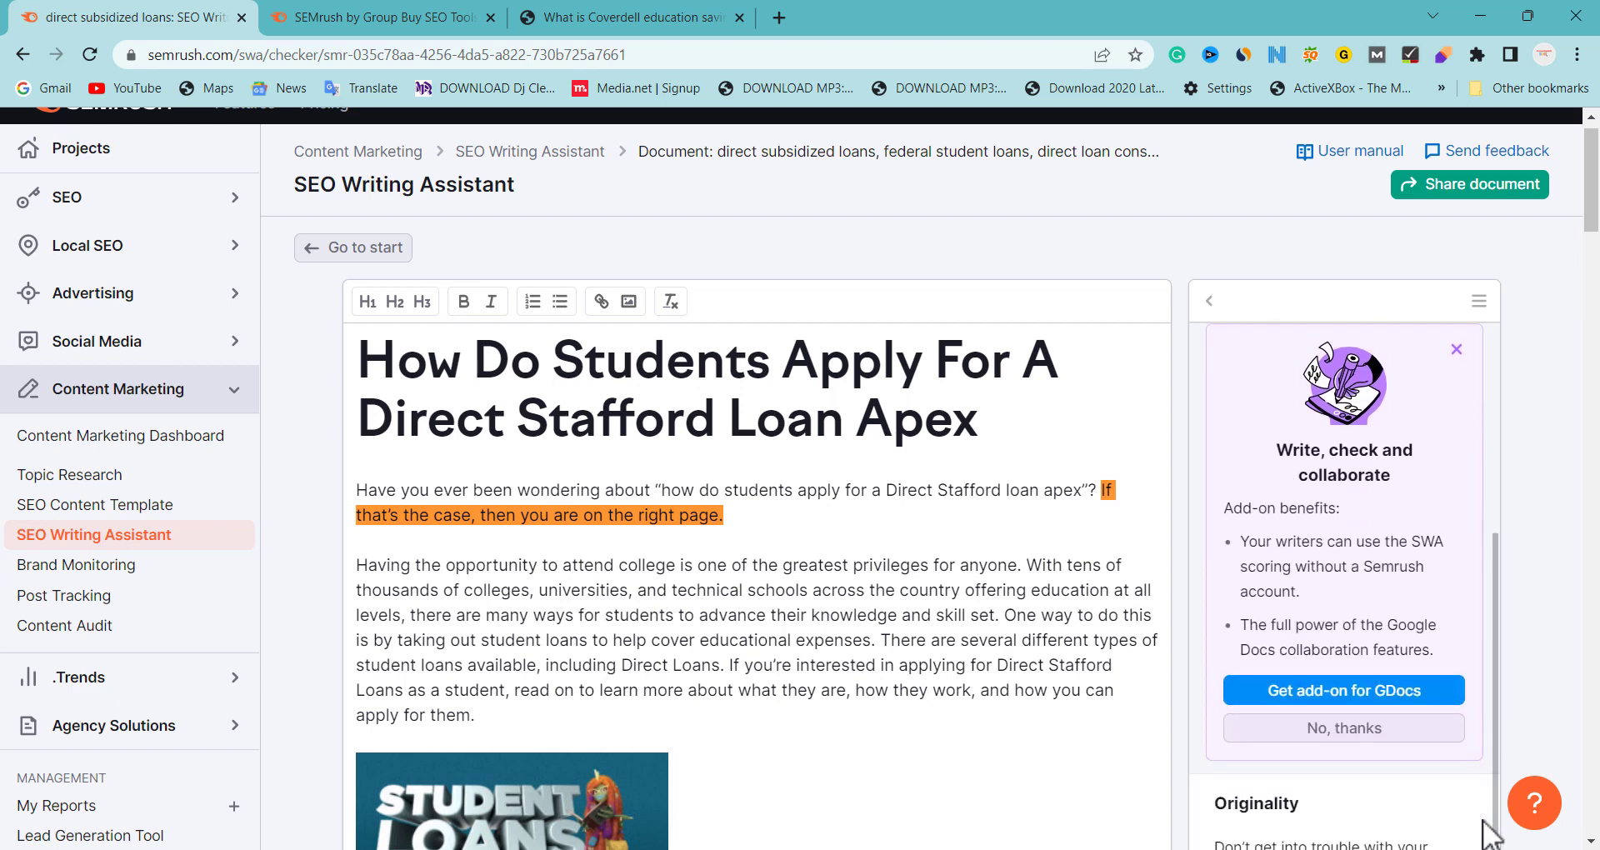
click(1247, 826)
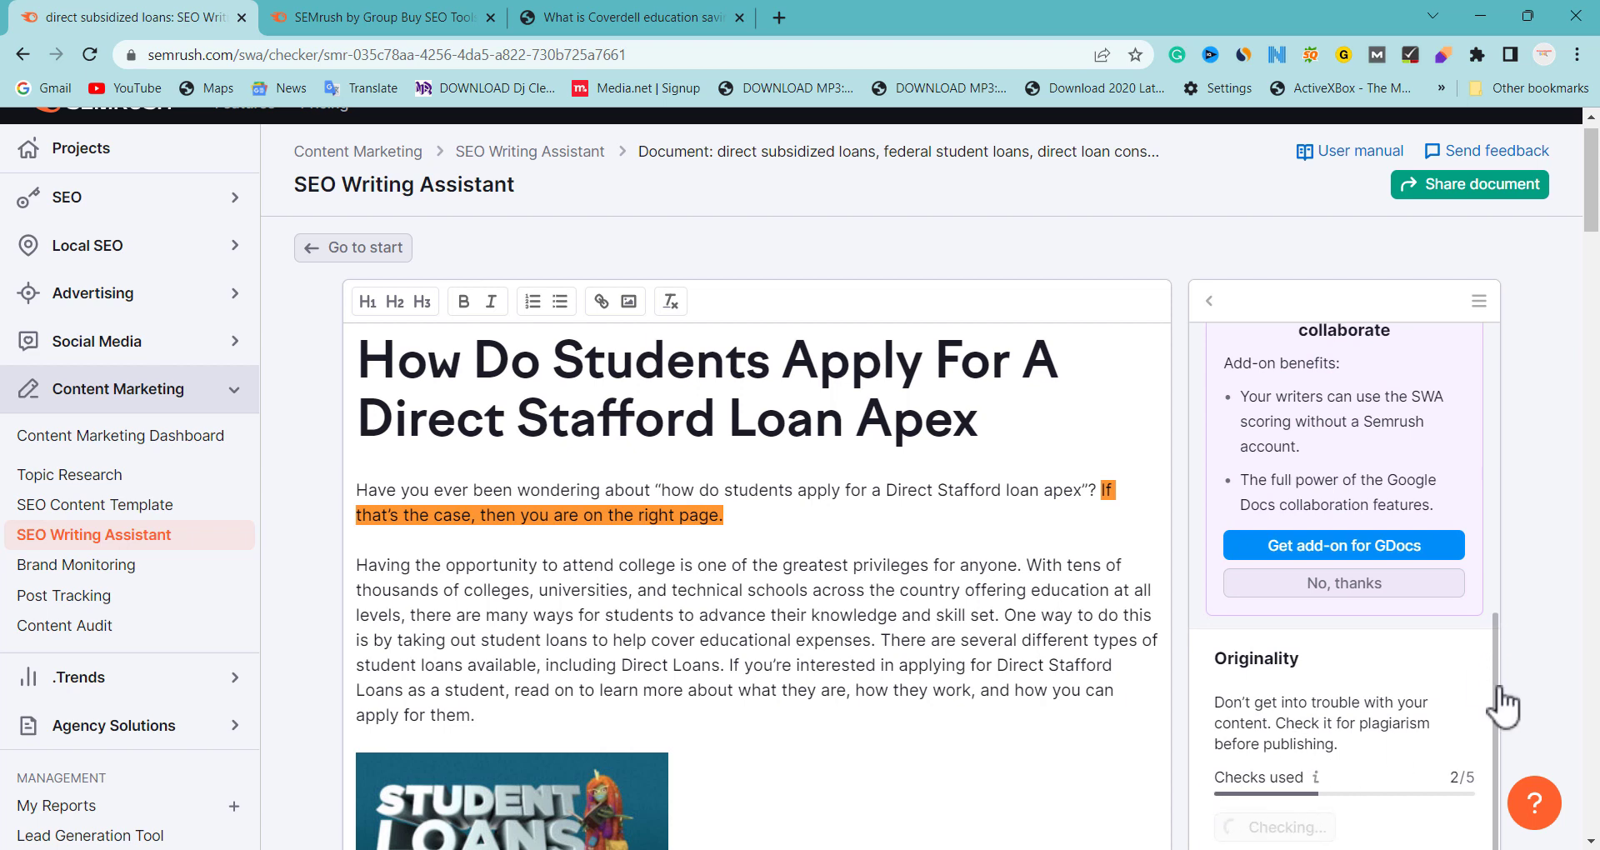
drag(1491, 688, 1491, 779)
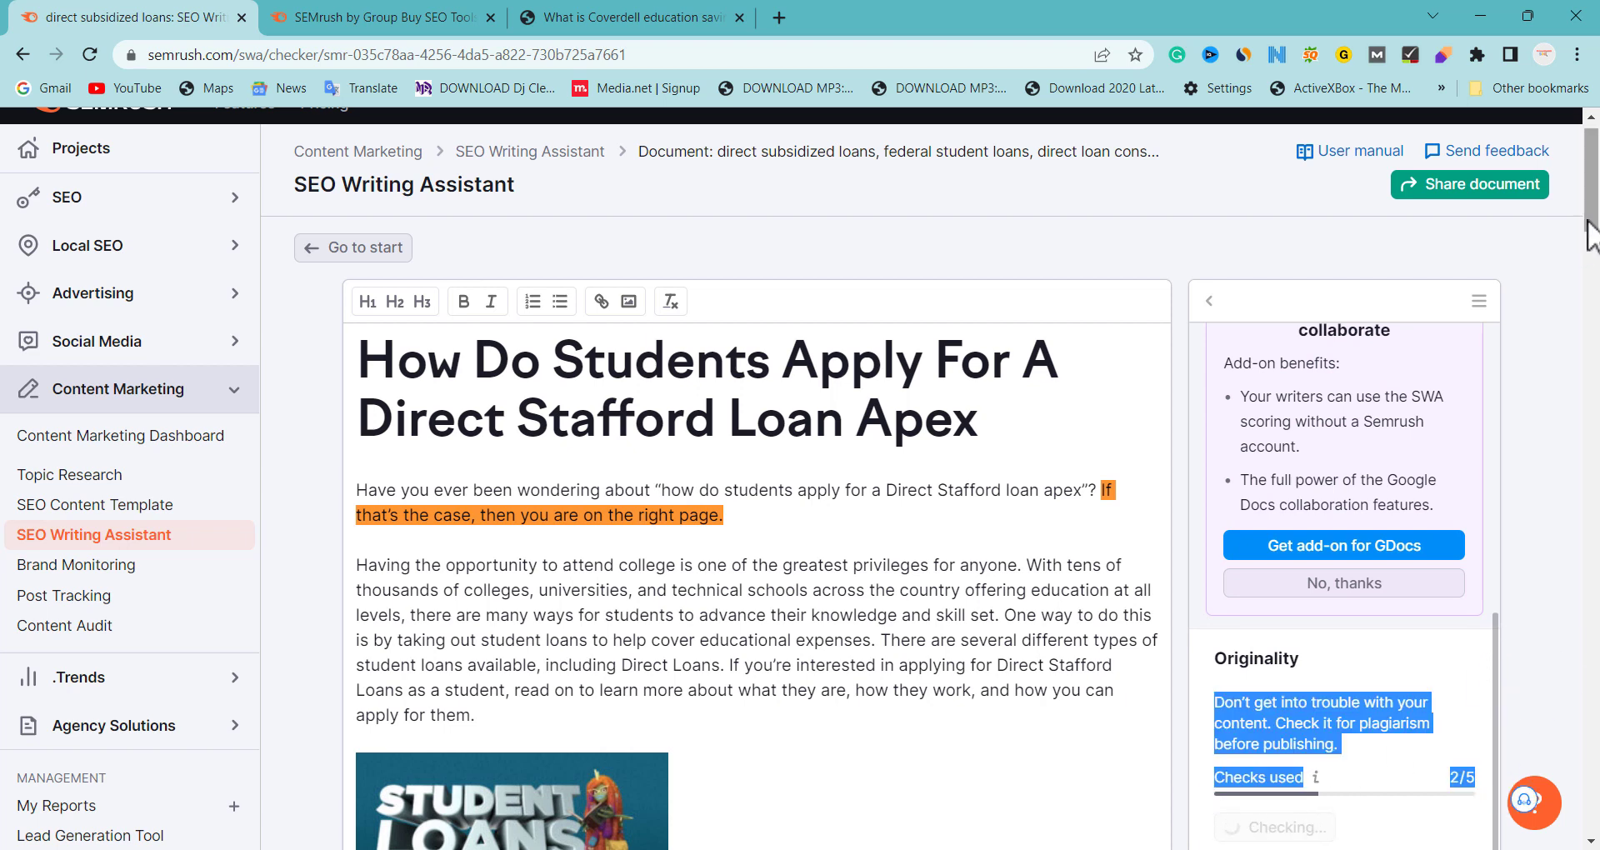
scroll(1487, 571, down, 12)
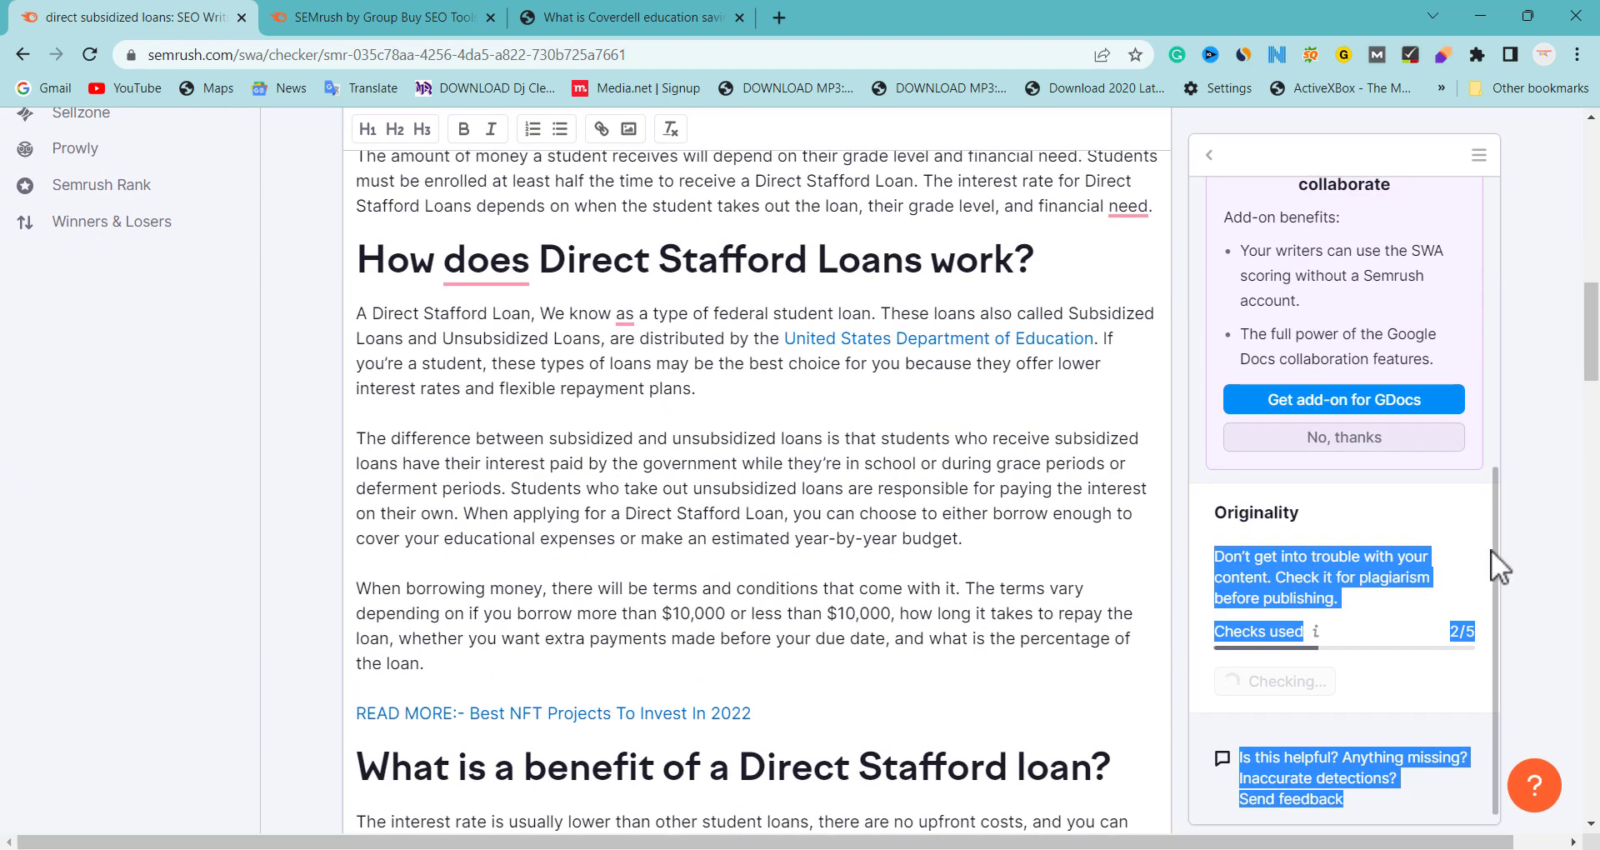